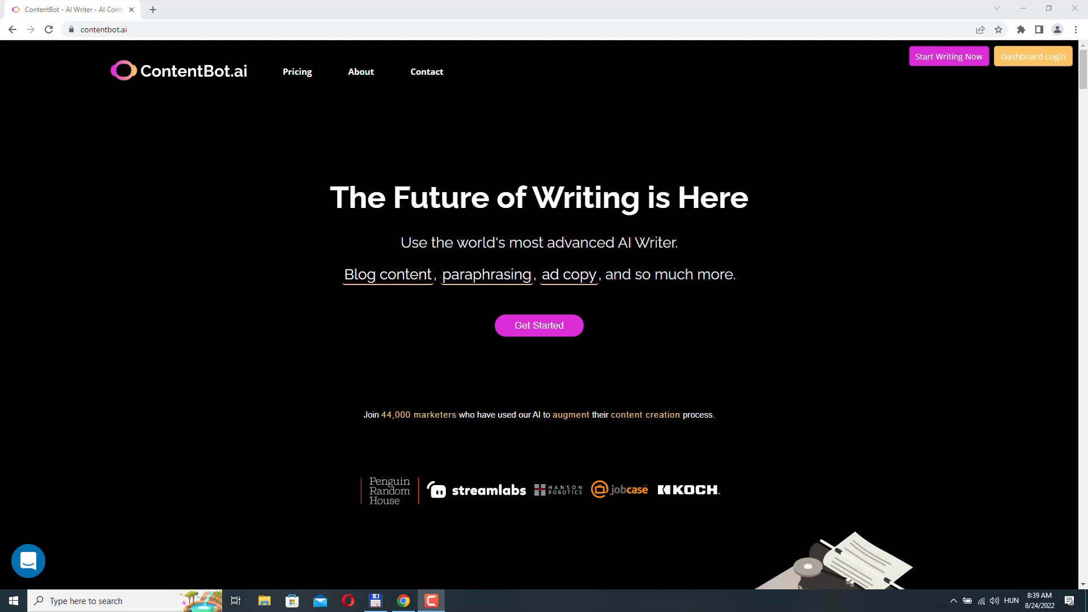
- Review the Prepaid, Starter, Premium and Premium+ pricing plans on the ContentBot.ai site, ending back at the start of the homepage
left_click(303, 75)
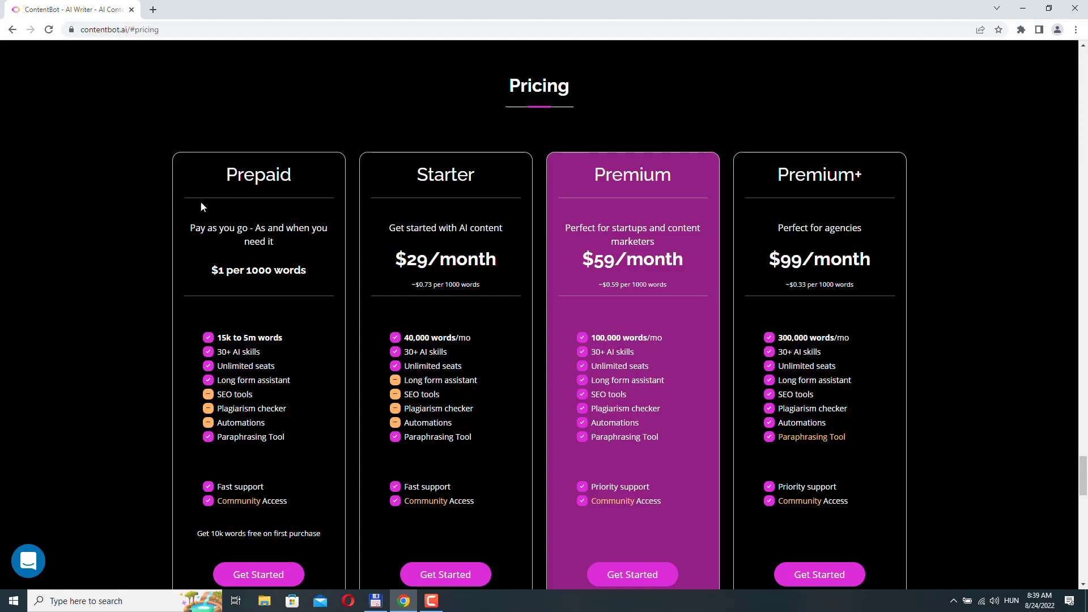
scroll(206, 220, "down", 2)
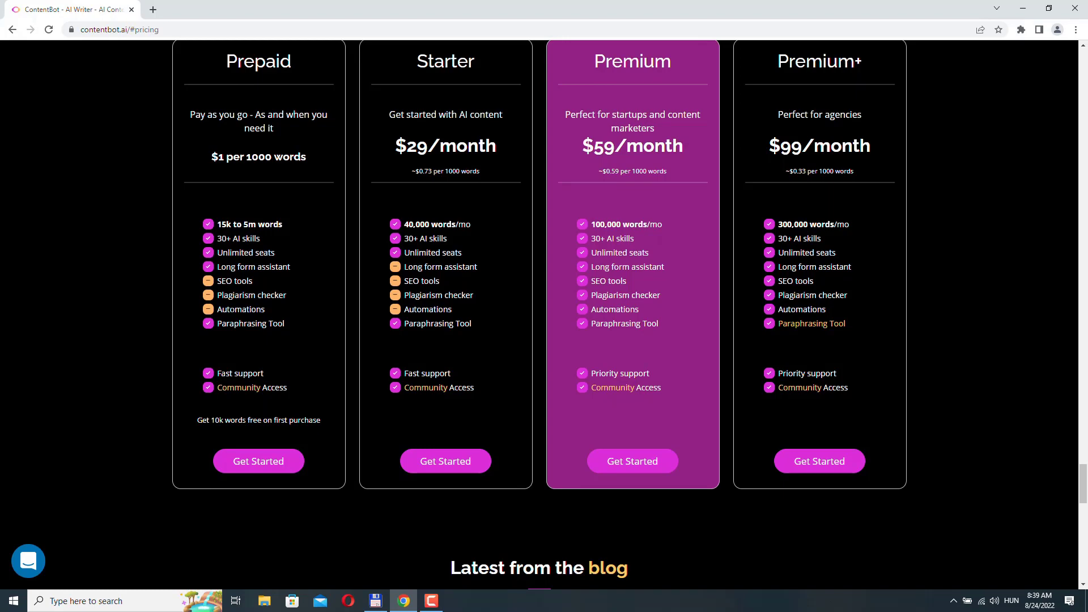
scroll(755, 465, "up", 1)
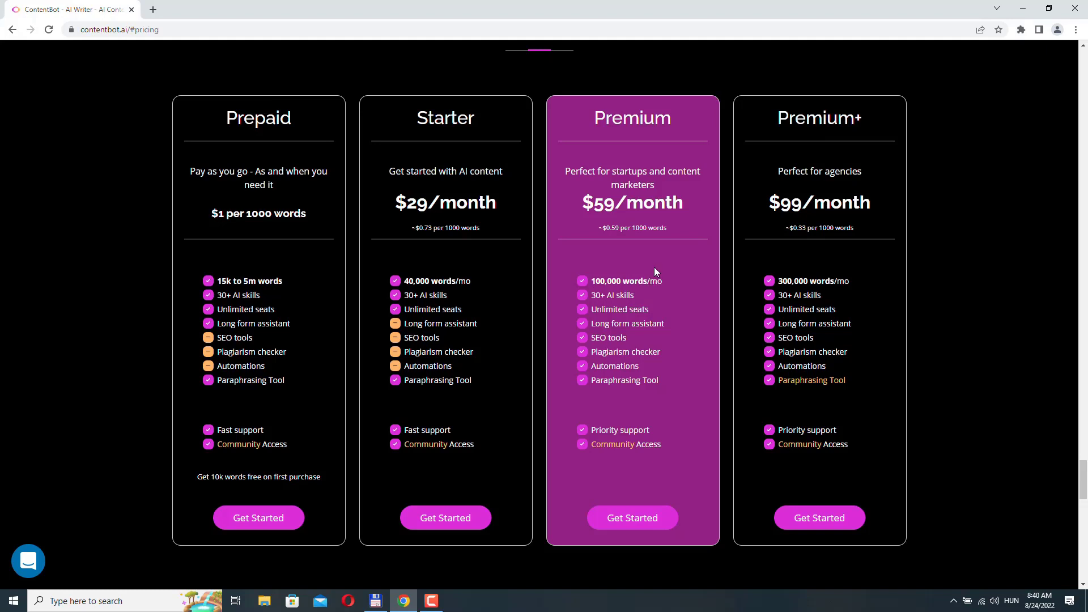
scroll(655, 271, "up", 15)
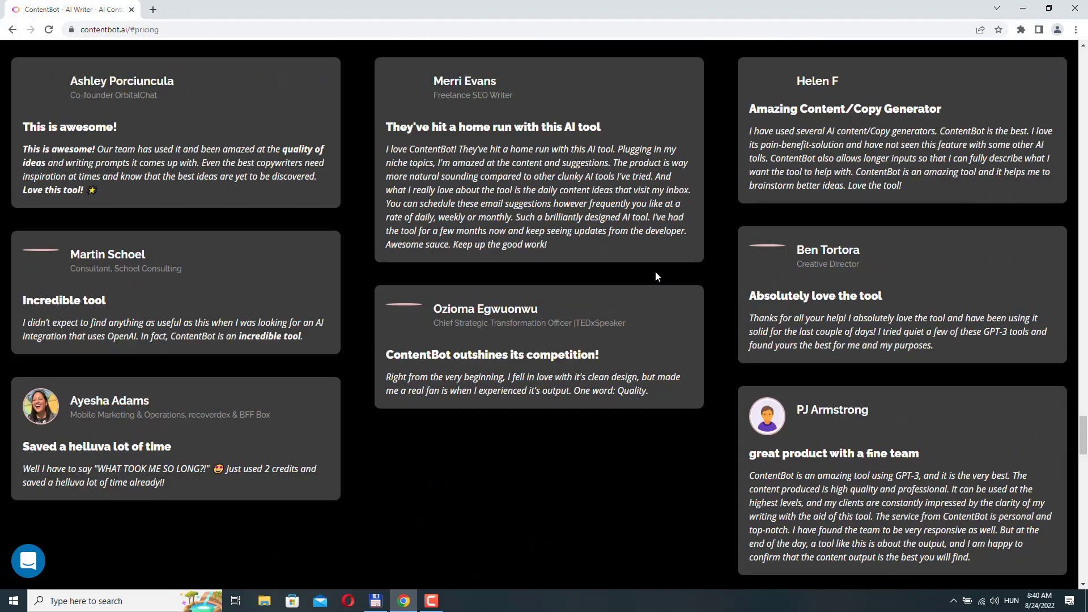
scroll(652, 265, "up", 10)
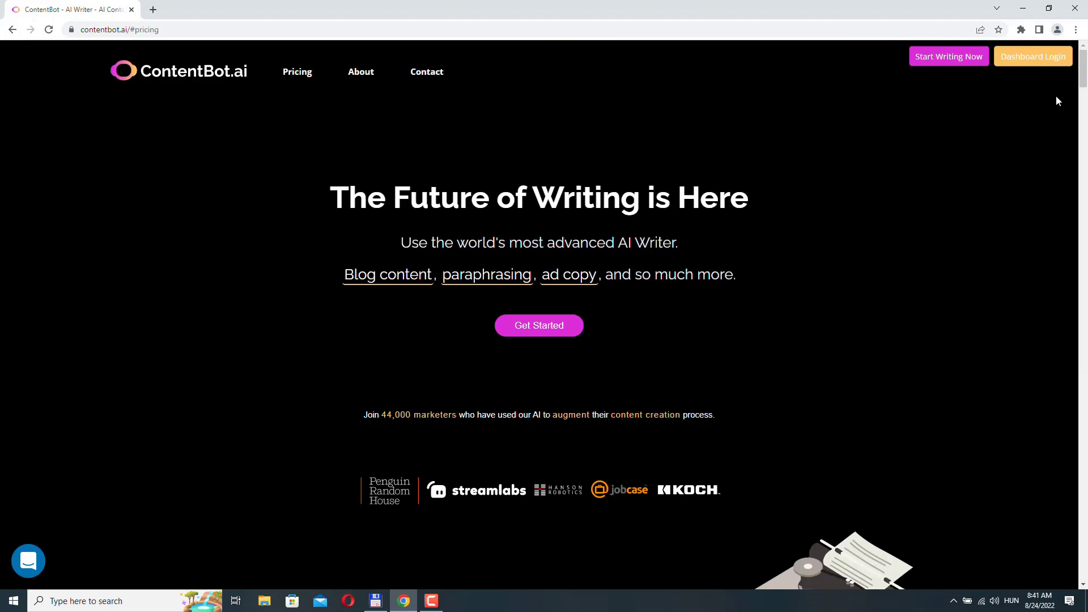
- Open the dashboard and start a new long-form blog document in the writer, after a look at the short-form templates
left_click(1034, 61)
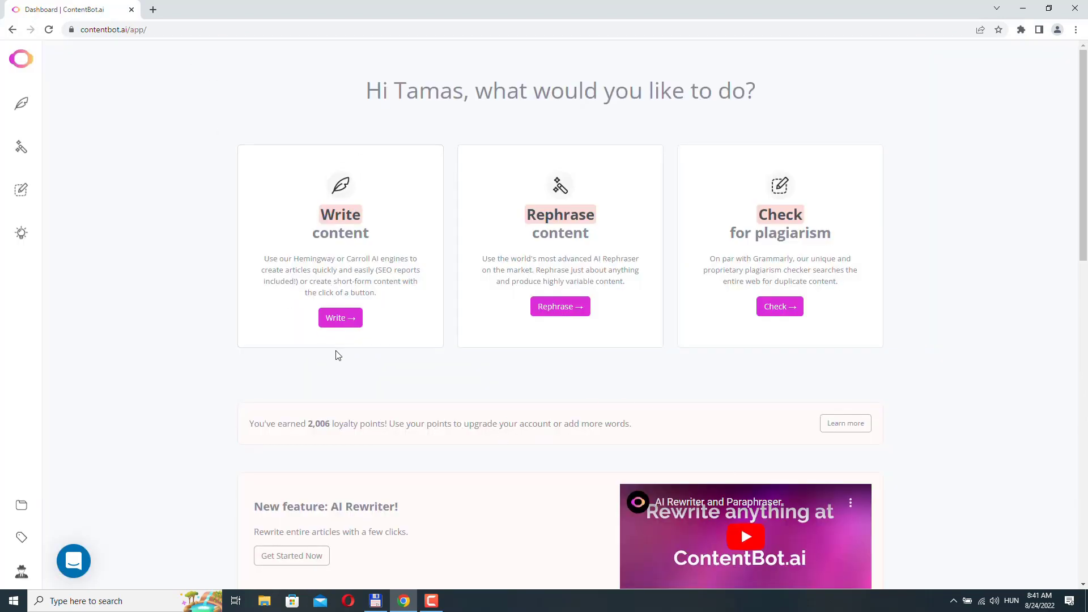
left_click(340, 317)
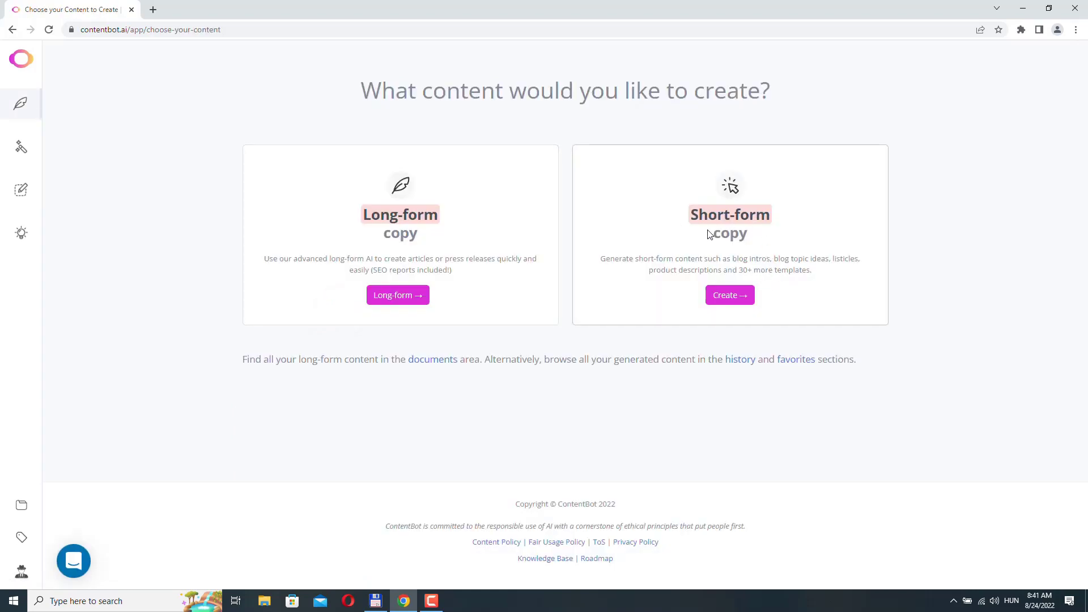
left_click(726, 294)
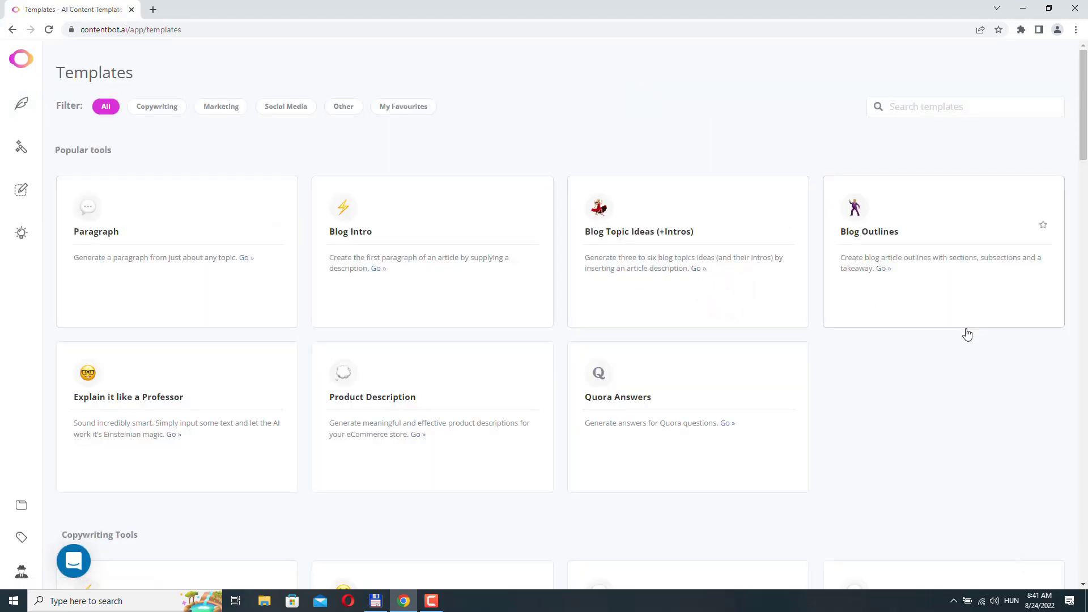
left_click(12, 29)
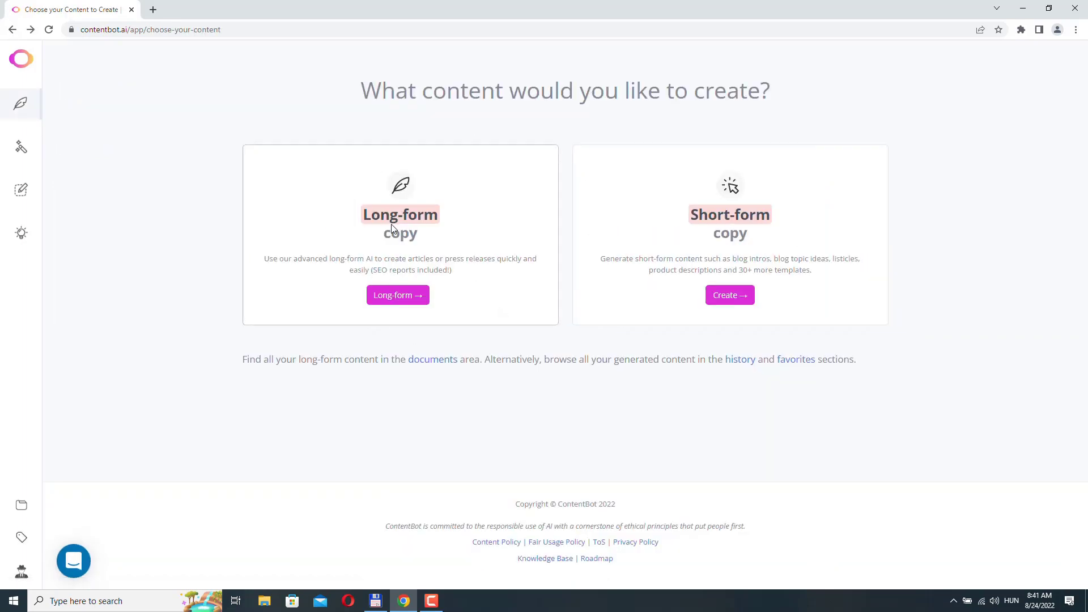
left_click(408, 303)
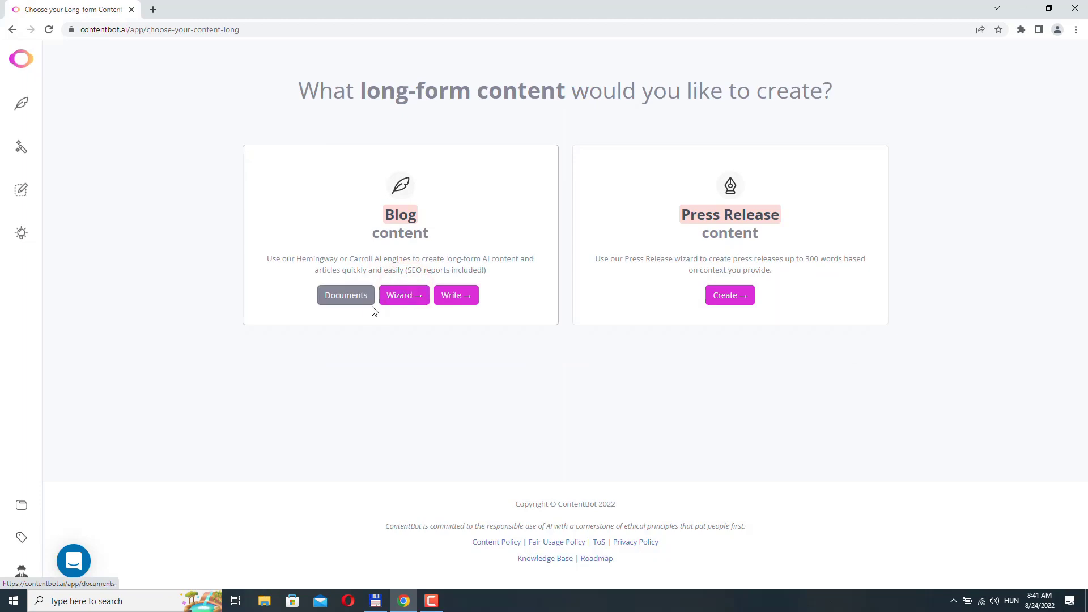
left_click(463, 297)
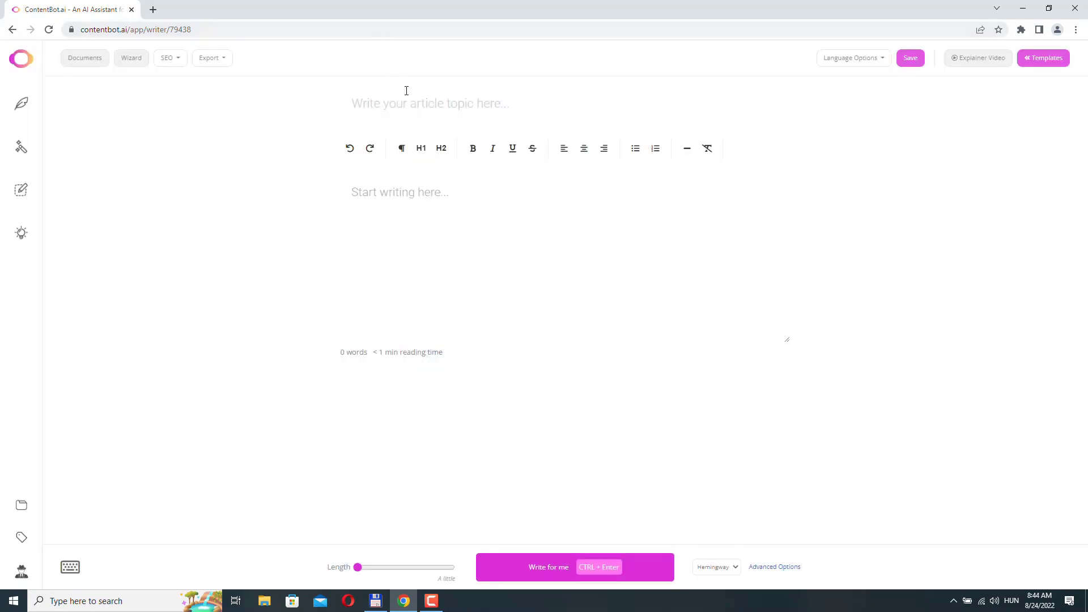
- Enter "What is cloud hosting?" as the article topic and move to the empty document body
left_click(406, 103)
type("What is ")
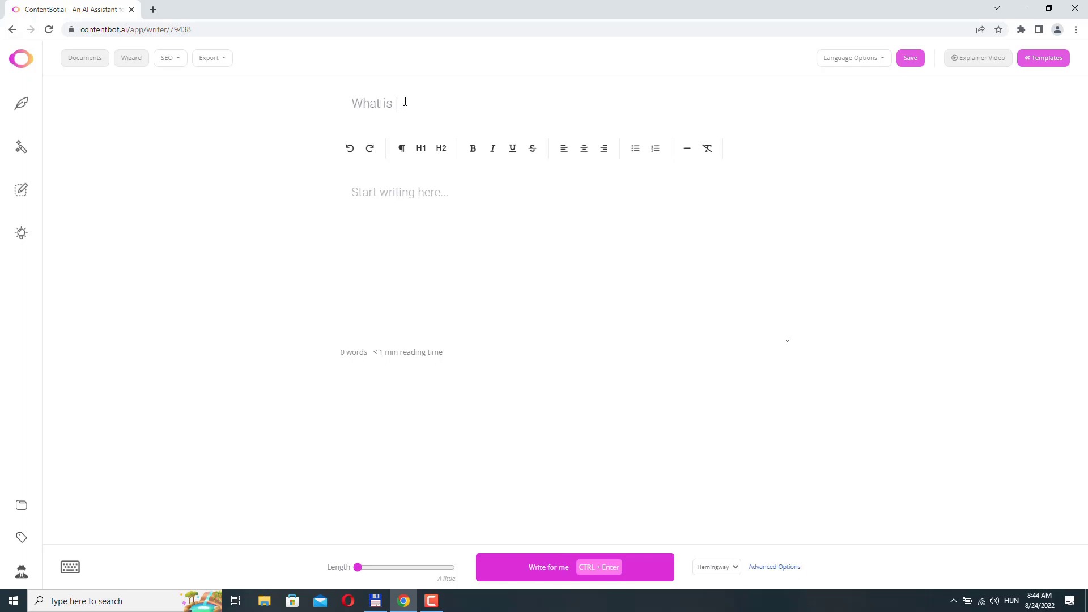
type("cloud hosting?")
key("Tab")
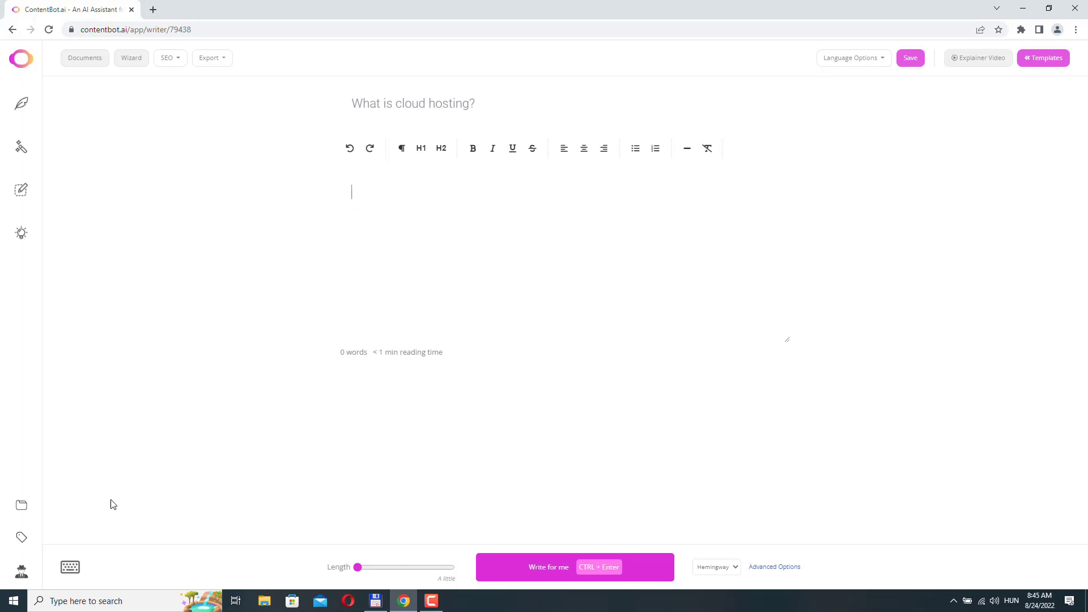
- Insert the /intro command's example into the document body from the command list, closing the list when done
left_click(71, 569)
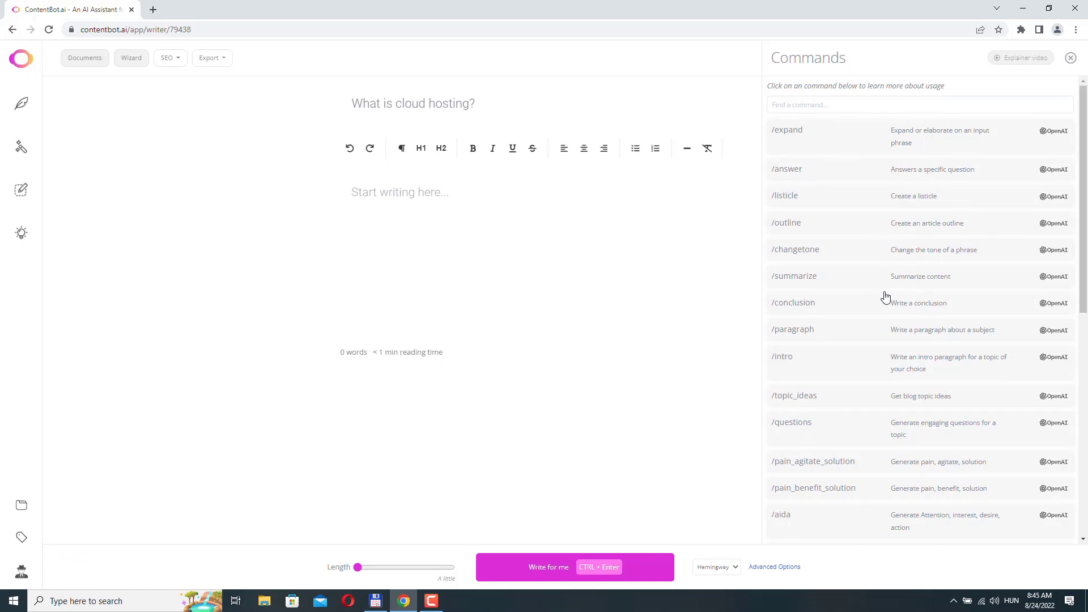
left_click(890, 357)
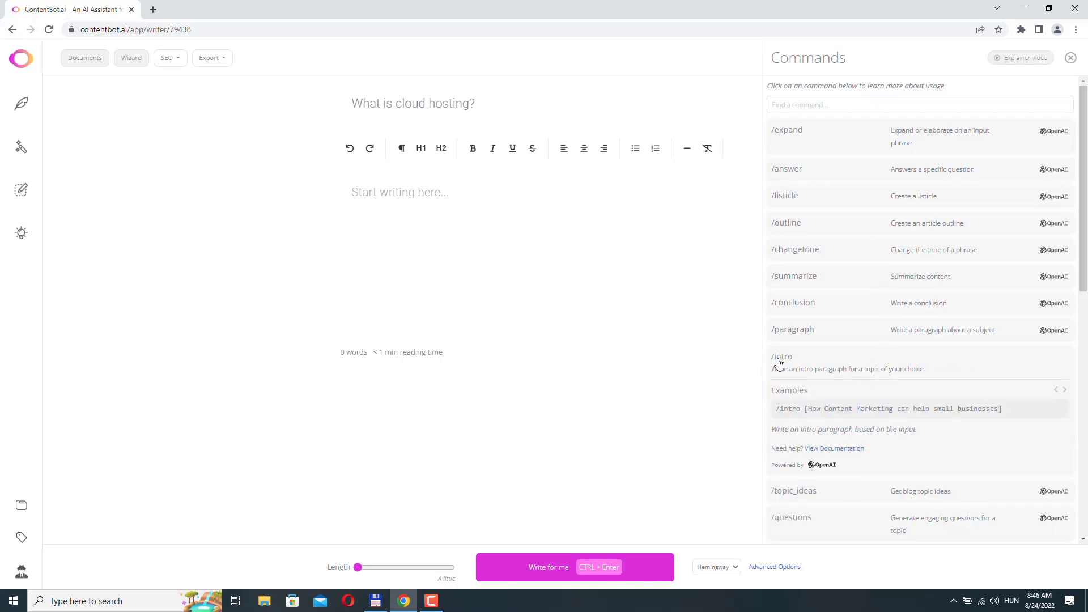
left_click(863, 408)
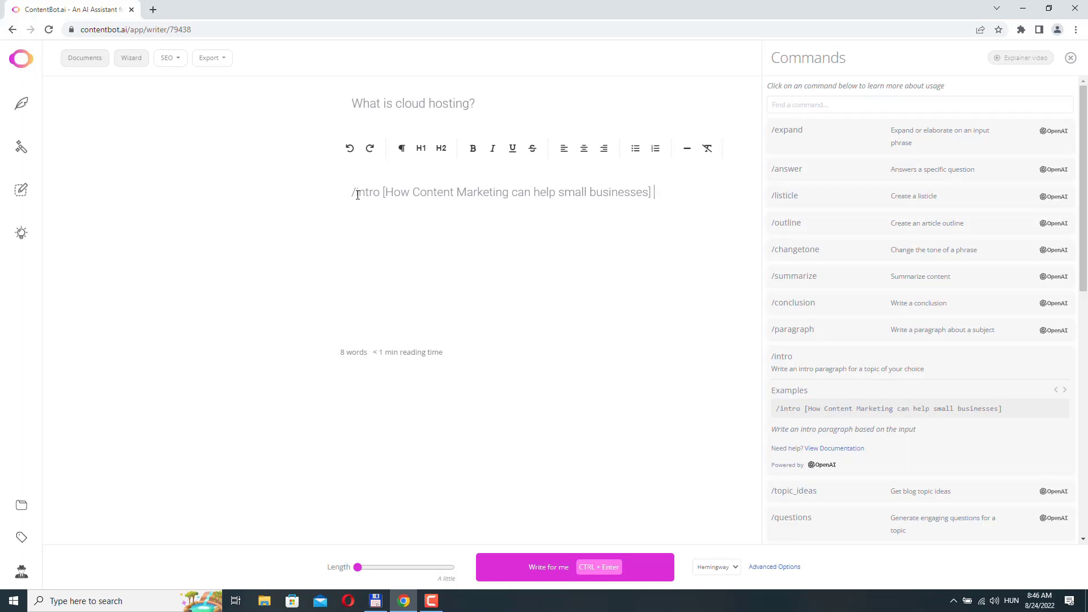
left_click(1071, 59)
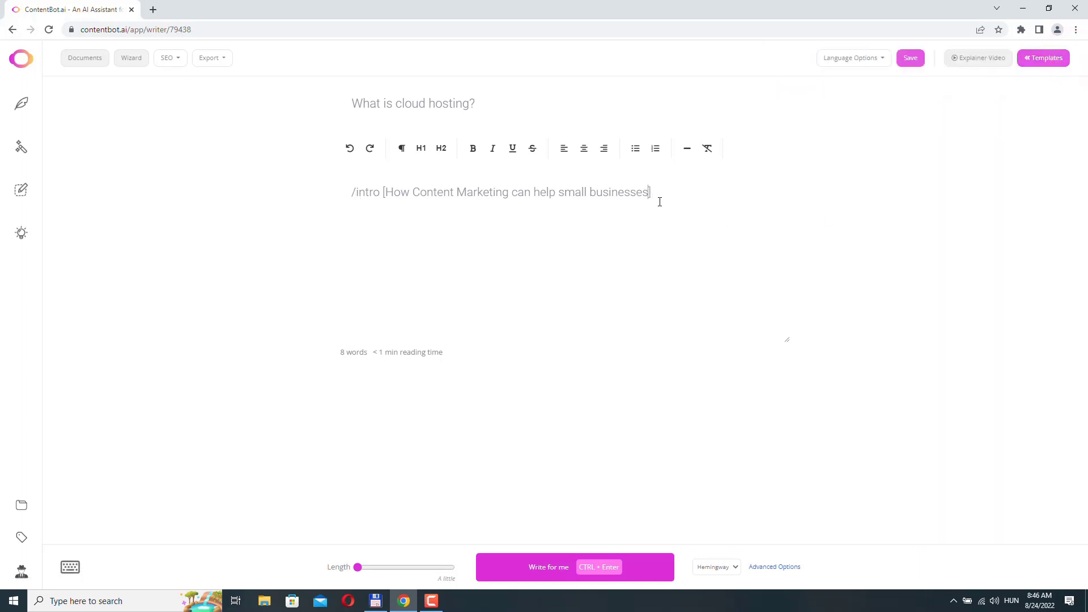
- Clear the example text inside the /intro brackets, leaving "/intro []"
key("BackSpace")
key("BackSpace")
key("BackSpace")
key("BackSpace")
key("BackSpace")
key("BackSpace")
key("BackSpace")
key("BackSpace")
key("BackSpace")
key("BackSpace")
key("BackSpace")
key("BackSpace")
key("BackSpace")
key("BackSpace")
key("BackSpace")
key("BackSpace")
key("BackSpace")
key("BackSpace")
key("BackSpace")
key("BackSpace")
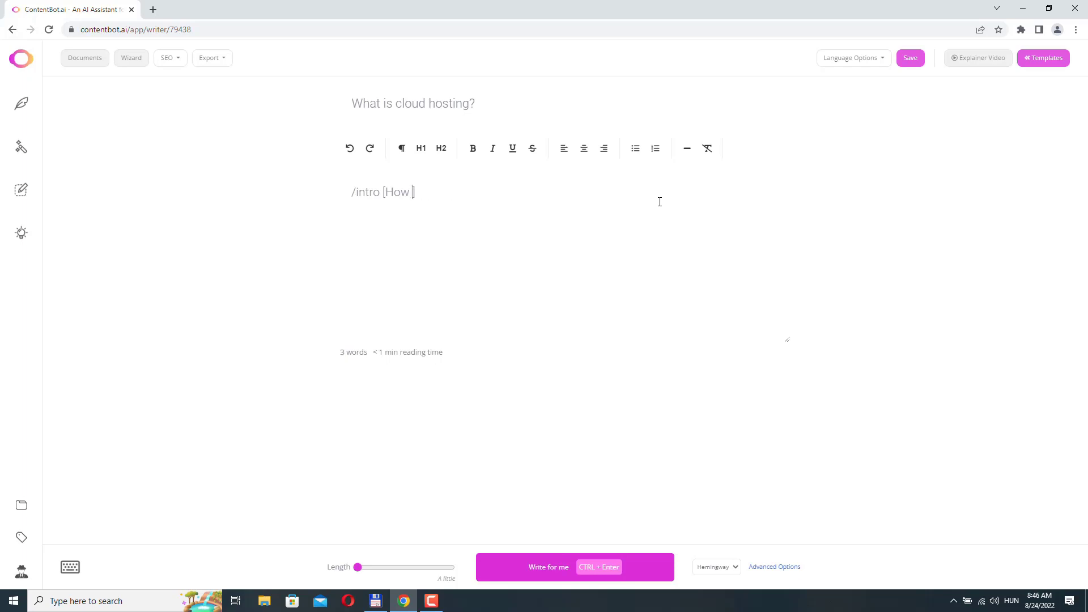
key("BackSpace")
key("BackSpace")
key("BackSpace")
key("BackSpace")
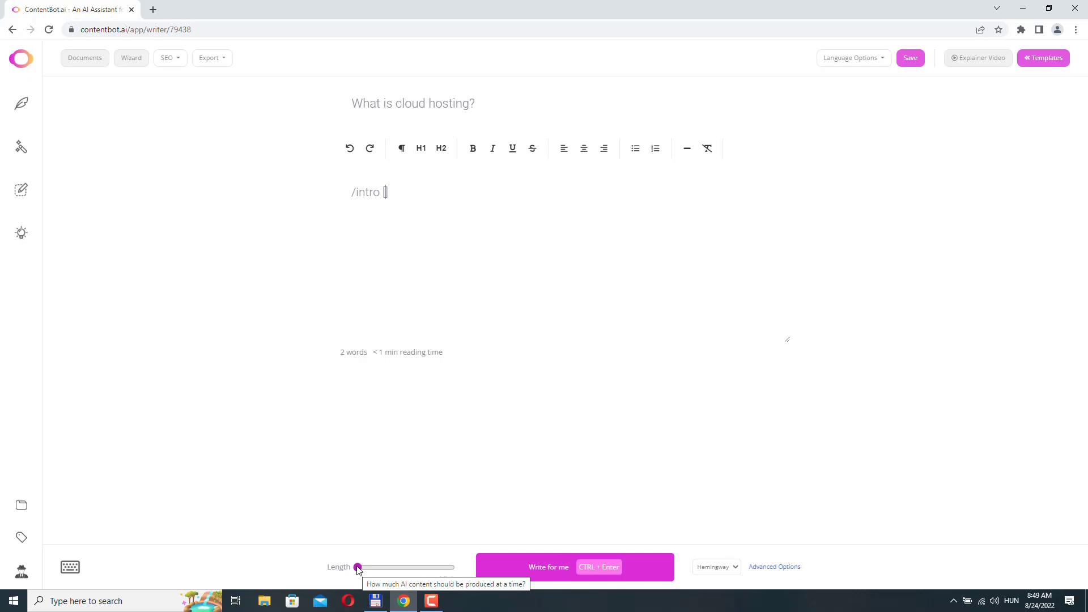
- Set the output length to "A bit more" and generate the introduction from "/intro [What is cloud hosting]"
left_click(359, 568)
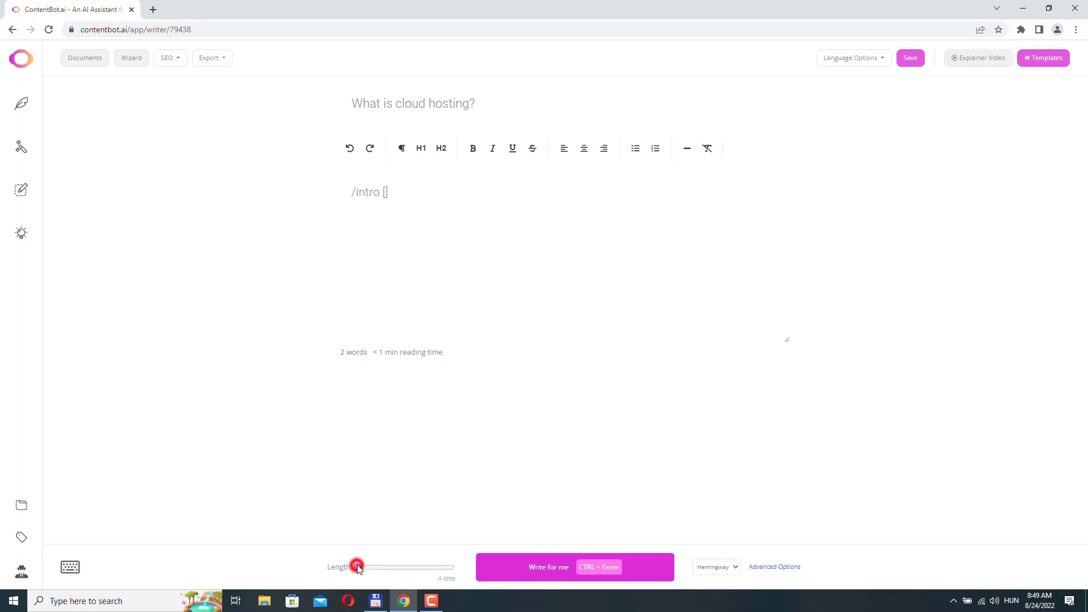
left_click_drag(366, 569, 379, 569)
left_click(386, 188)
type("What is cloud hosting")
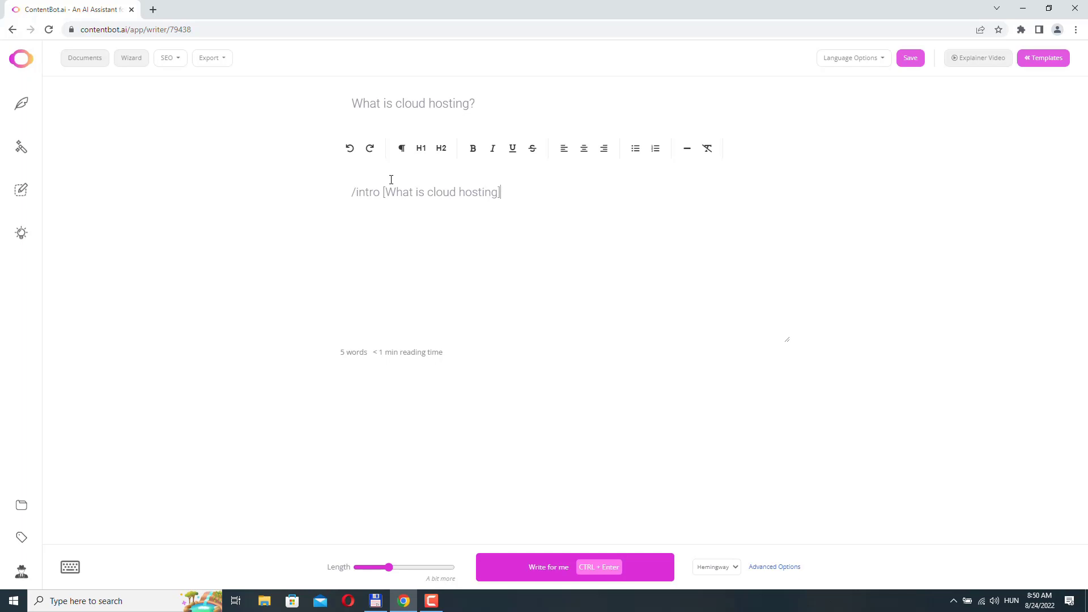
key("ctrl+a")
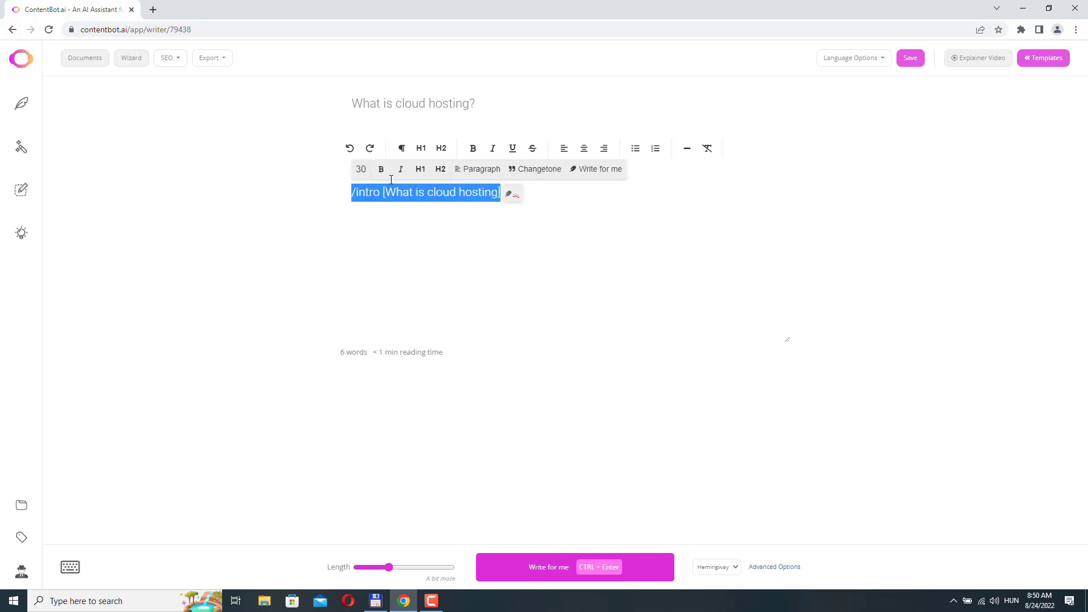
key("ctrl+Return")
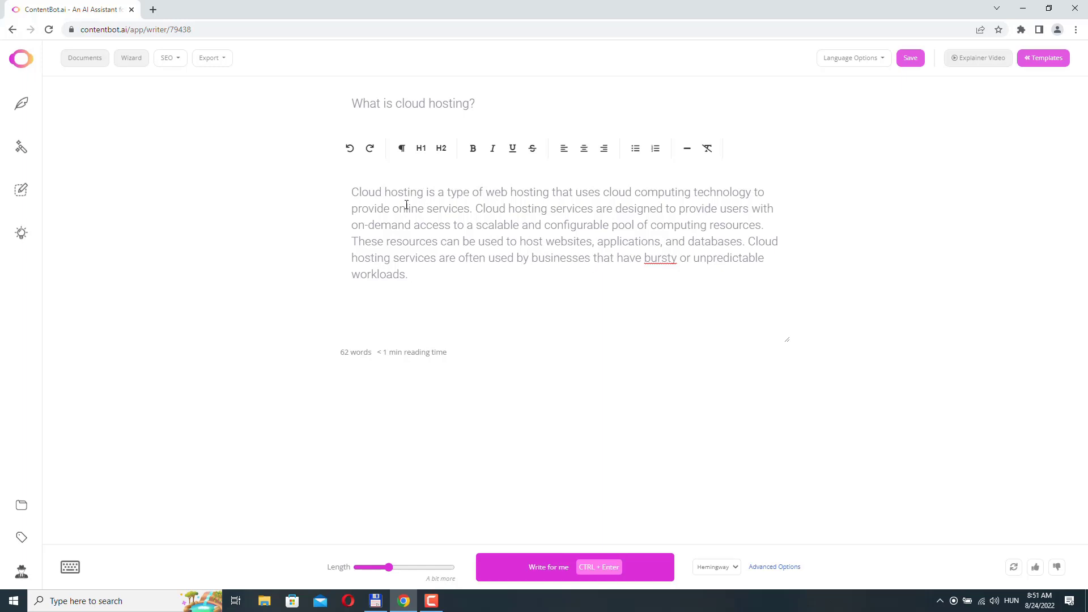
- Check the uniqueness of the whole generated intro paragraph and close the report
left_click_drag(356, 180, 454, 310)
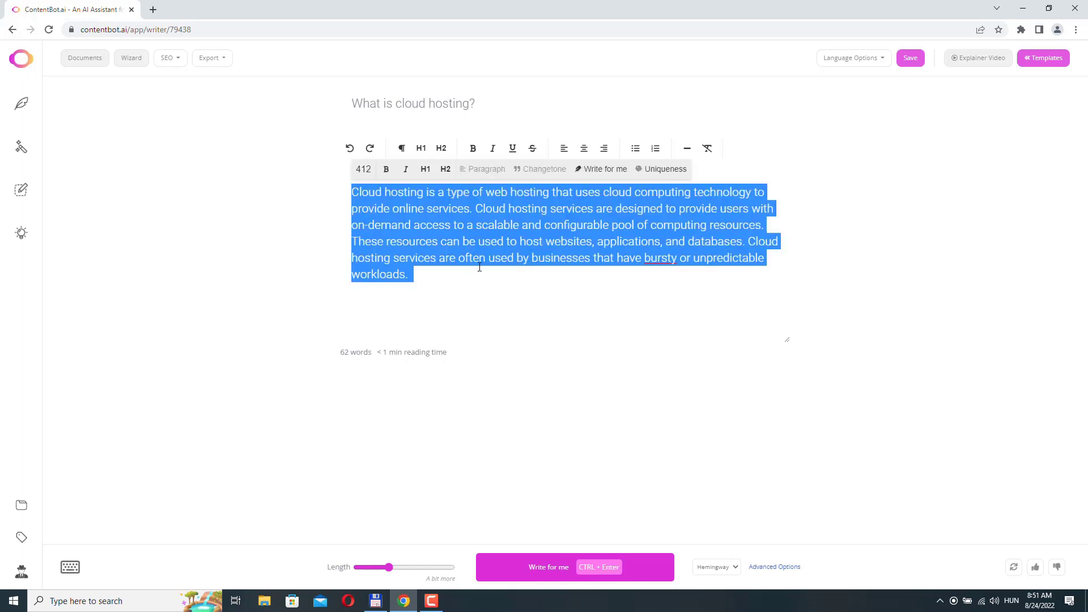
left_click(670, 169)
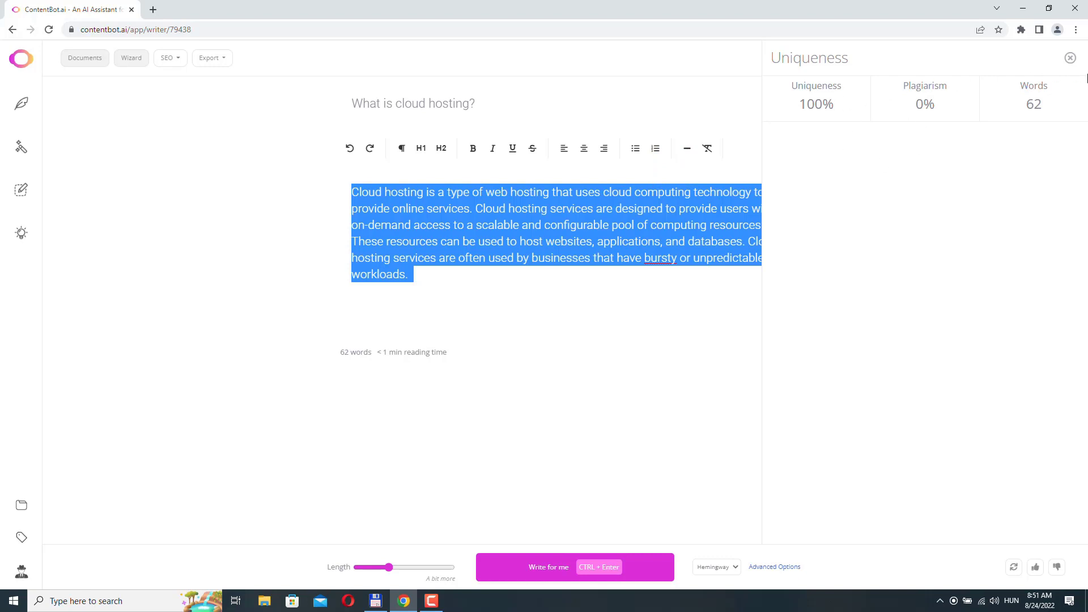
left_click(1071, 58)
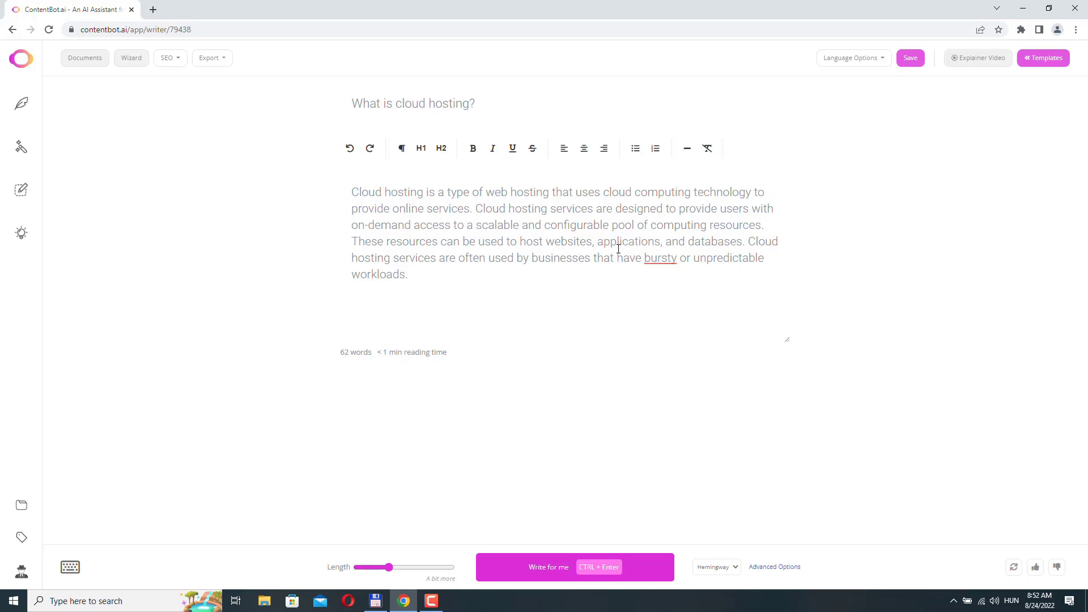
- Add blank lines below the intro paragraph and expand the /outline entry in the command list
left_click(416, 274)
key("Return")
key("Return")
left_click(71, 568)
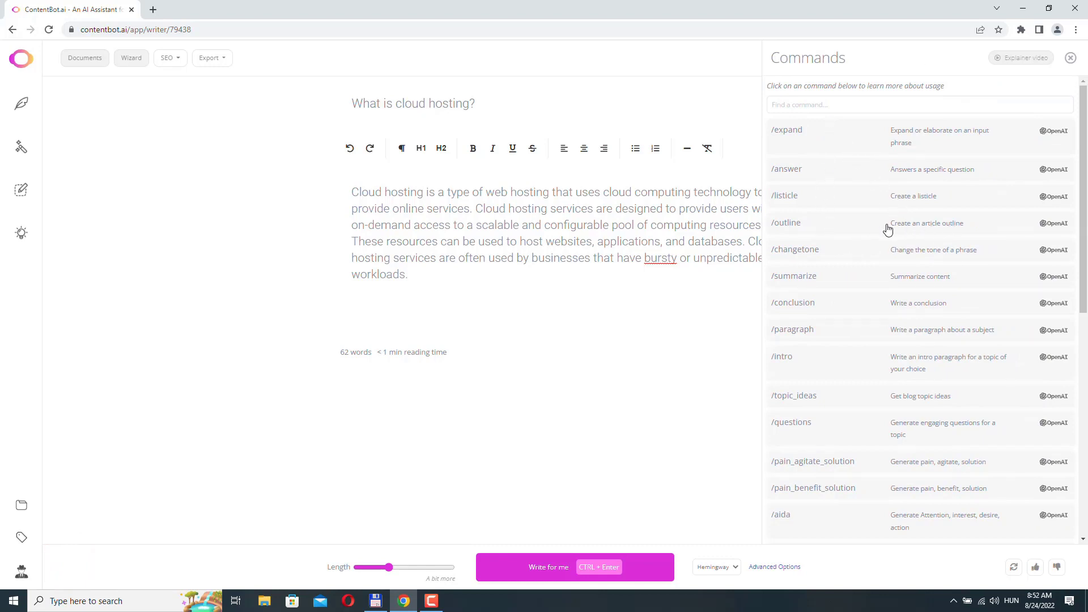
left_click(917, 228)
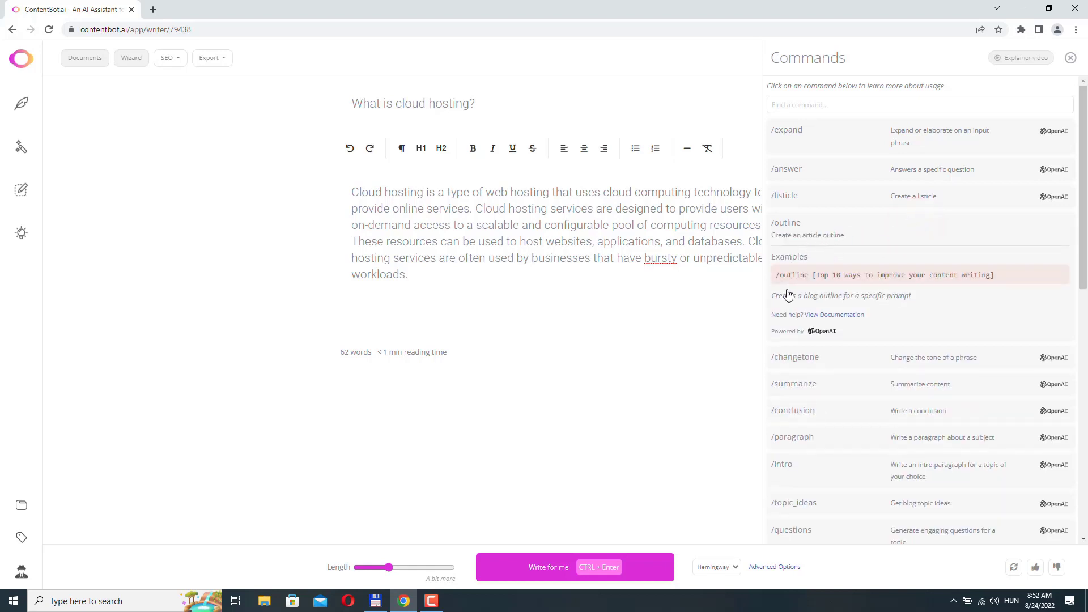
- Generate an outline below the intro from the command "/outline [Top features of cloud hosting]"
left_click(903, 277)
left_click(627, 309)
type("Top features")
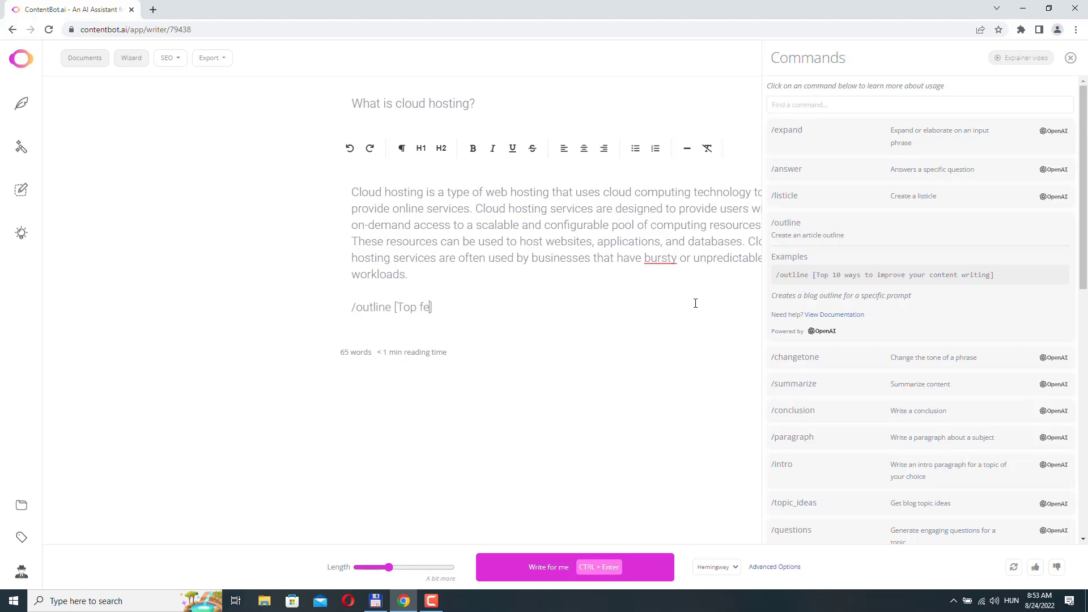
type(" of cloud hosting")
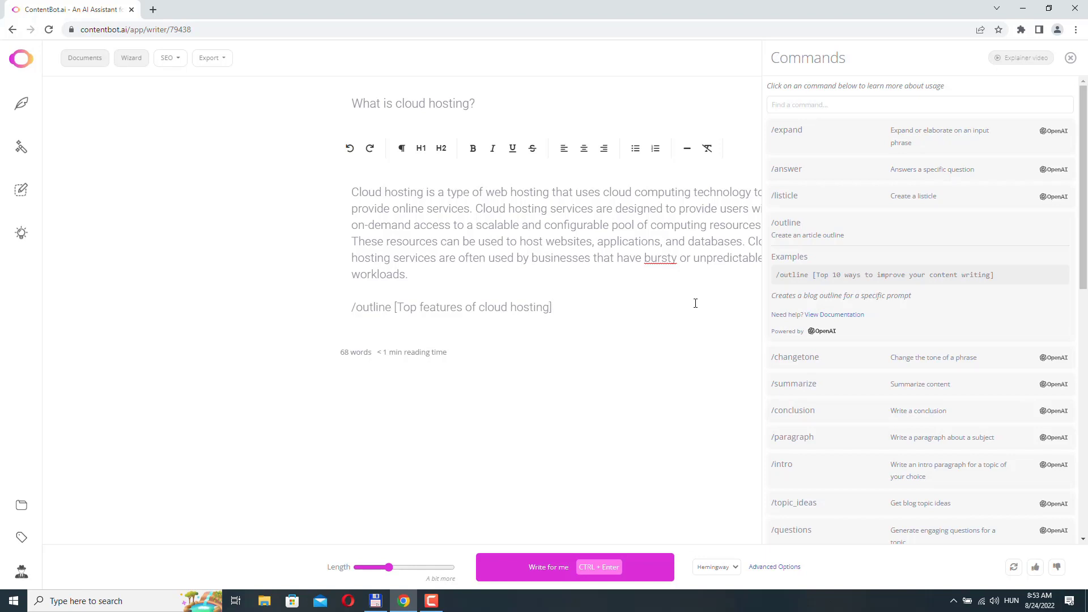
triple_click(695, 304)
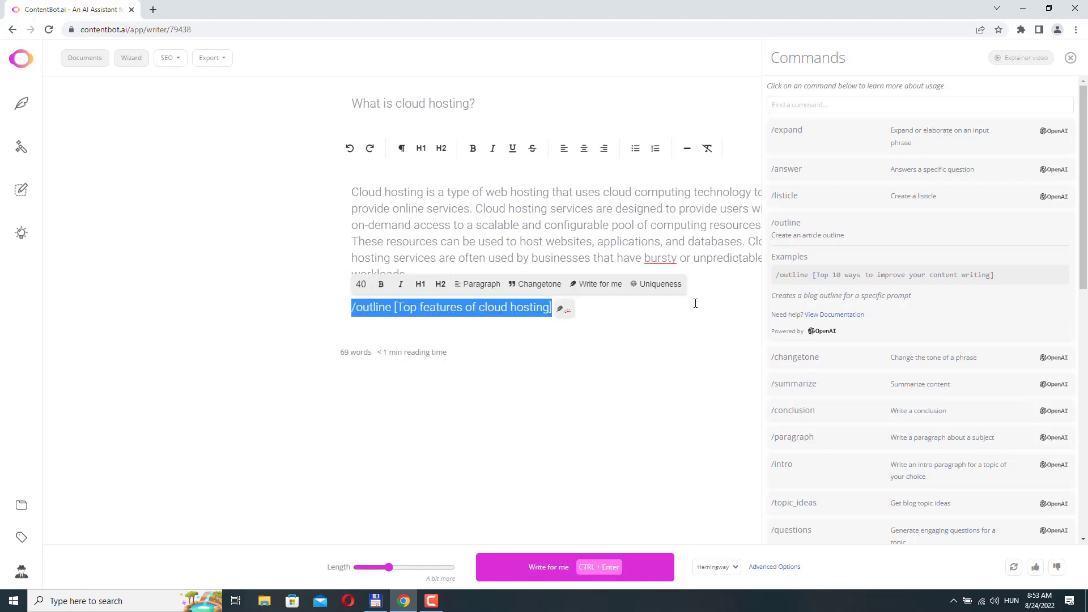
key("ctrl+Return")
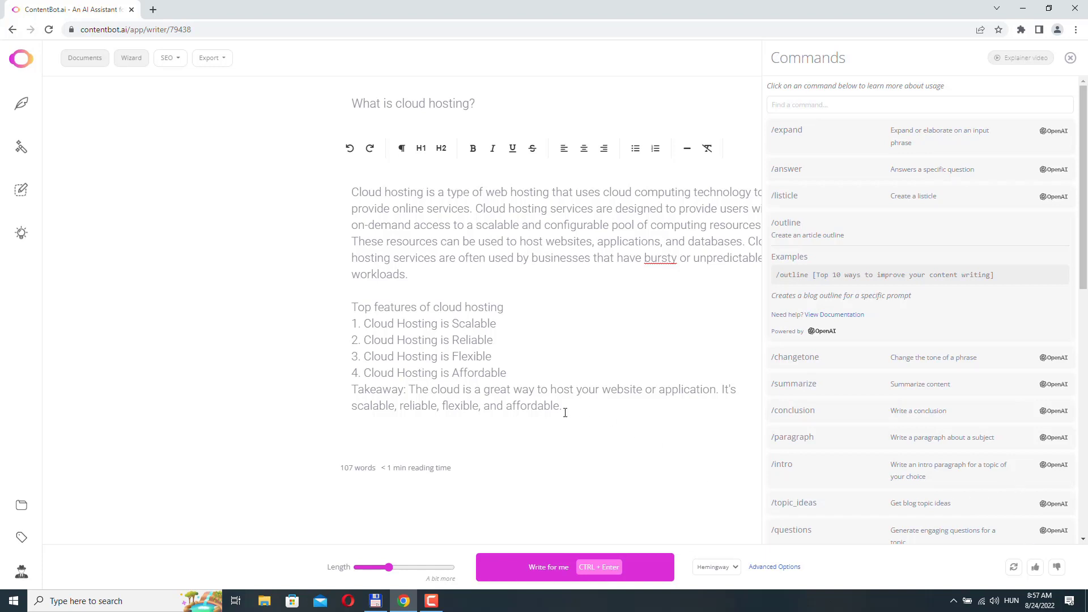
- Delete the whole generated outline and its takeaway, keeping the intro paragraph
left_click_drag(368, 417, 319, 307)
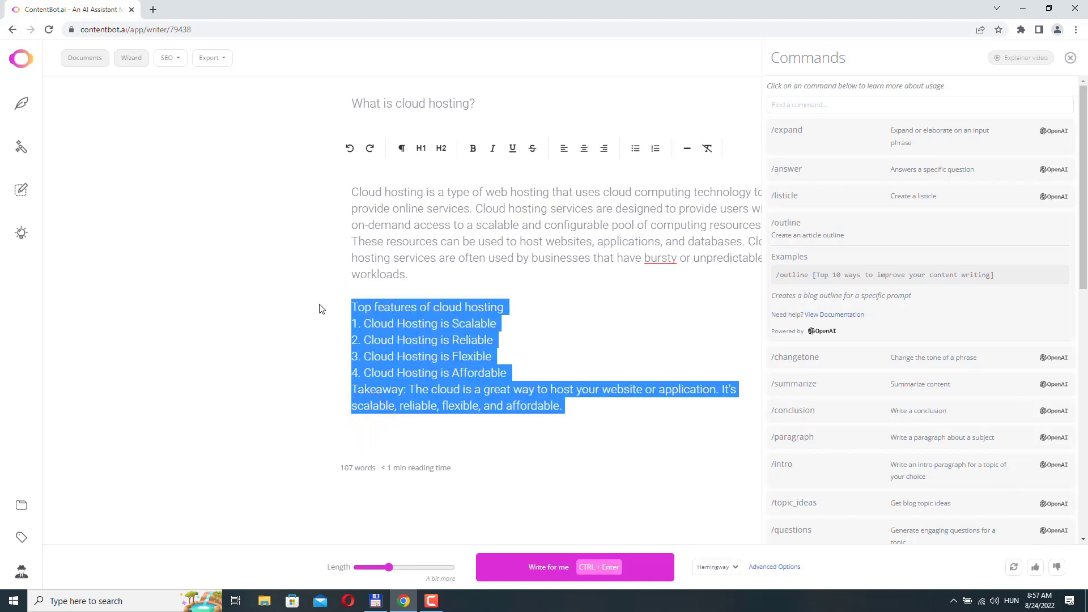
key("BackSpace")
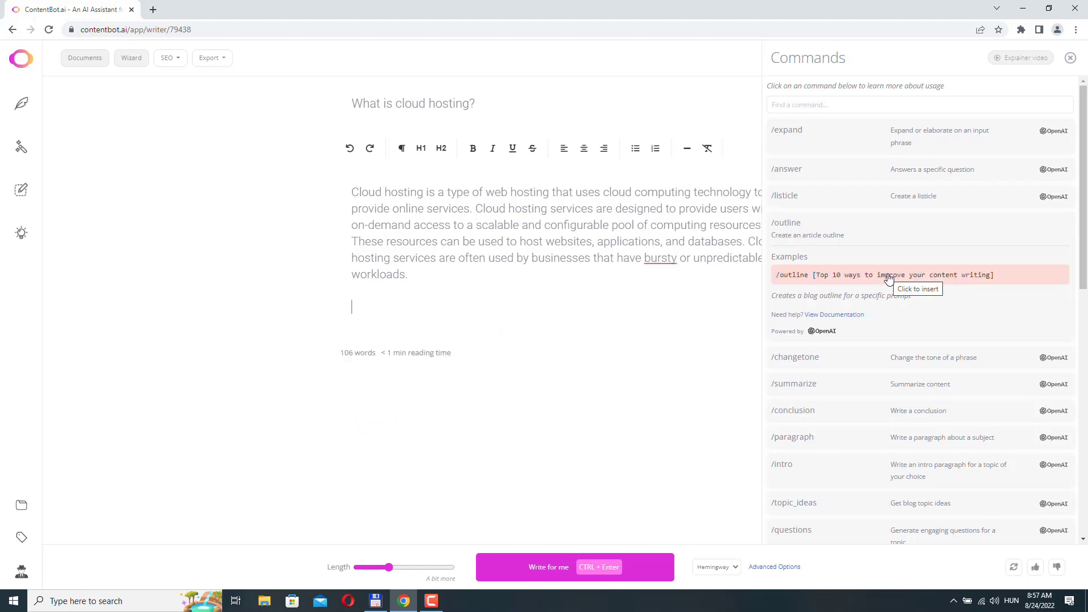
- Insert the /outline example command below the intro and clear its example text, leaving "/outline []"
left_click(888, 276)
key("BackSpace")
key("BackSpace")
key("BackSpace")
key("BackSpace")
key("BackSpace")
key("BackSpace")
key("BackSpace")
key("BackSpace")
key("BackSpace")
key("BackSpace")
key("BackSpace")
key("BackSpace")
key("BackSpace")
key("BackSpace")
key("BackSpace")
key("BackSpace")
key("BackSpace")
key("BackSpace")
key("BackSpace")
key("BackSpace")
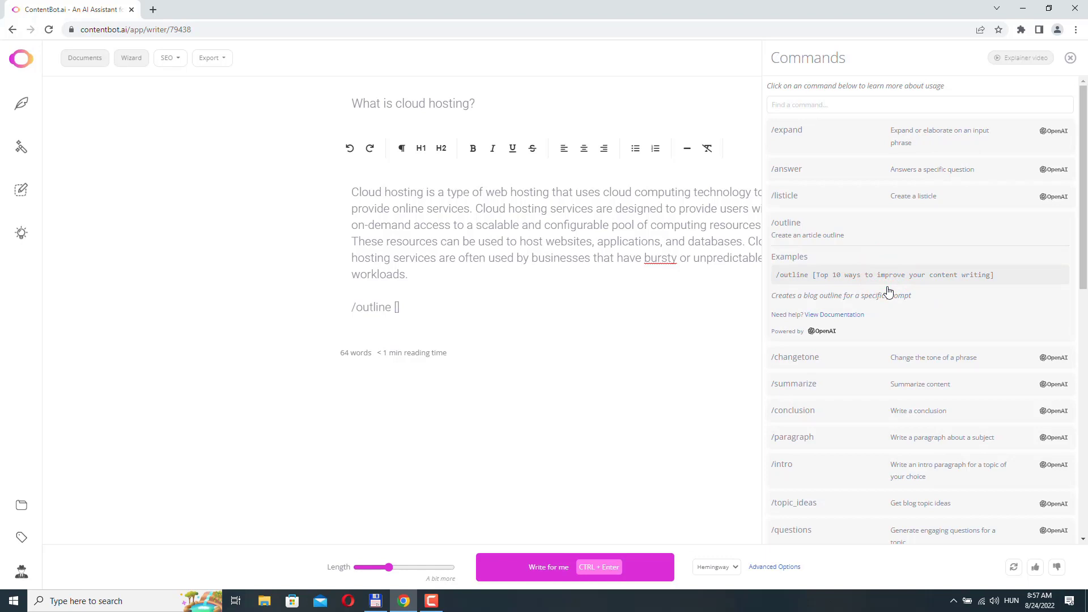
- Try generating an outline from the command "/outline [Benefits of cloud hosting]" and remove the generated text
type("Benefits of cloud hosting")
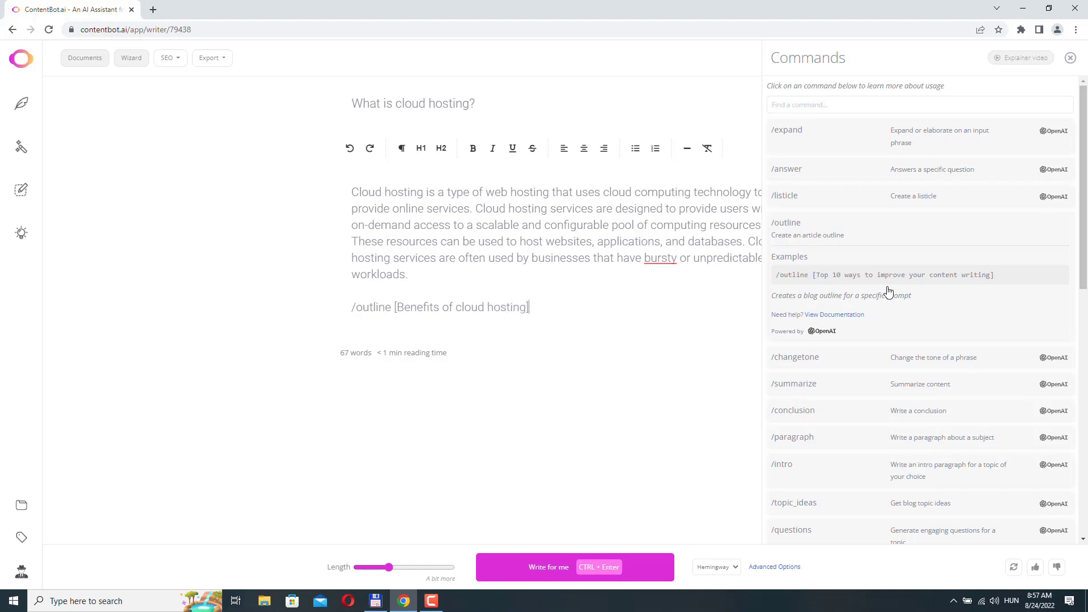
key("shift+Home")
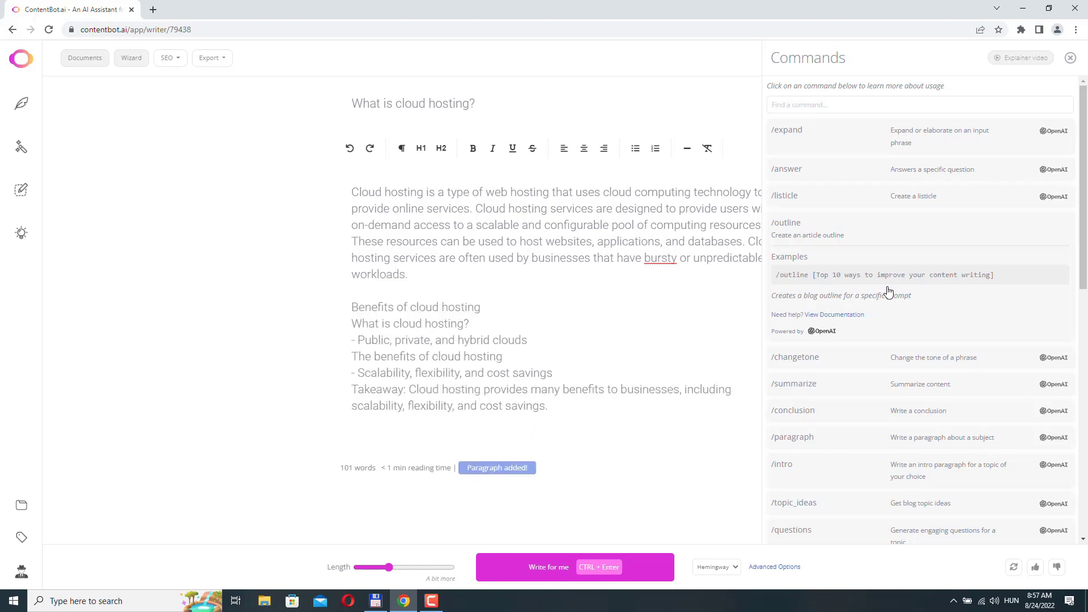
left_click_drag(550, 407, 315, 305)
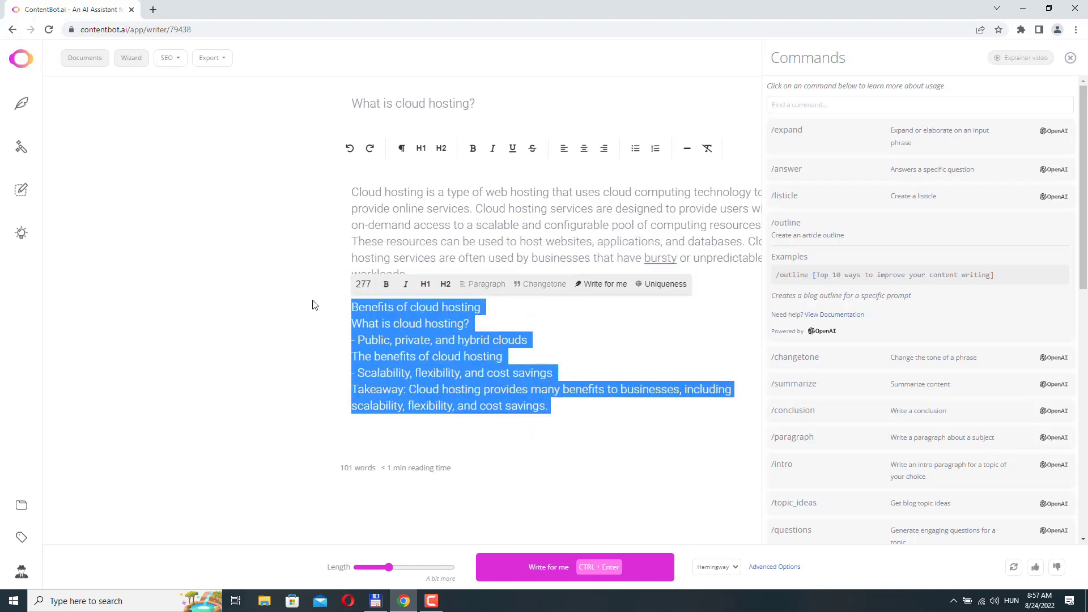
- Generate an outline below the intro from the command "/outline [What are the benefits of cloud hosting]"
left_click(871, 278)
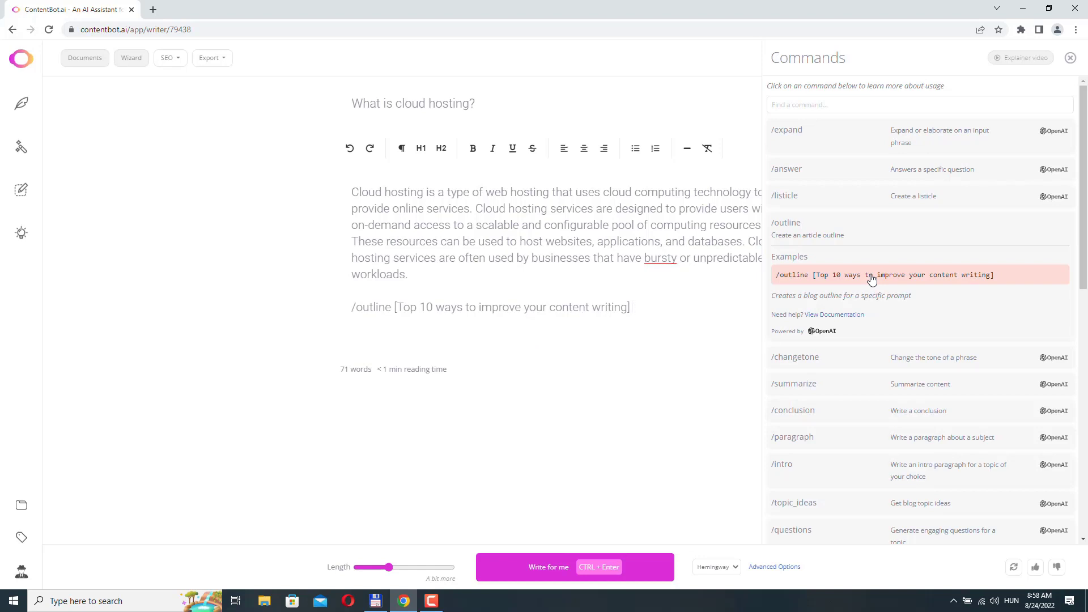
type("What are the ")
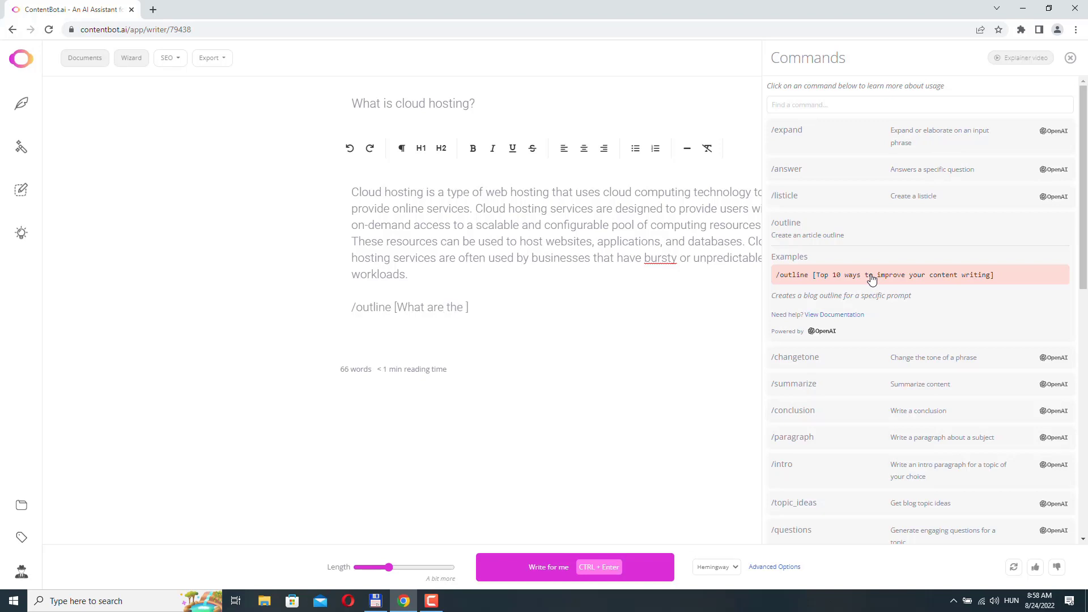
type("benefits of cloud hostin")
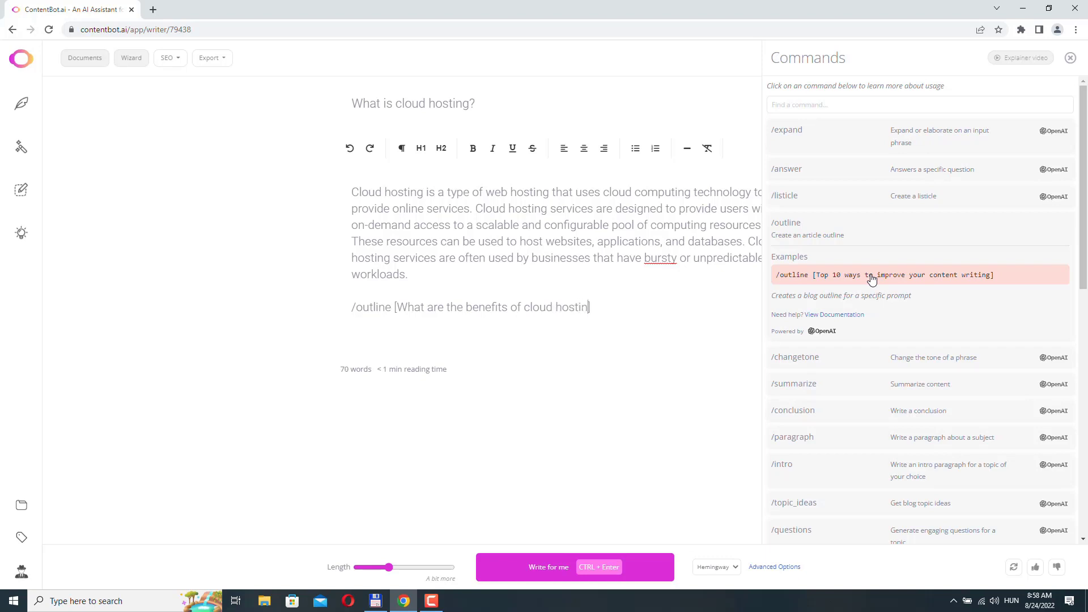
type("g]")
key("shift+Home")
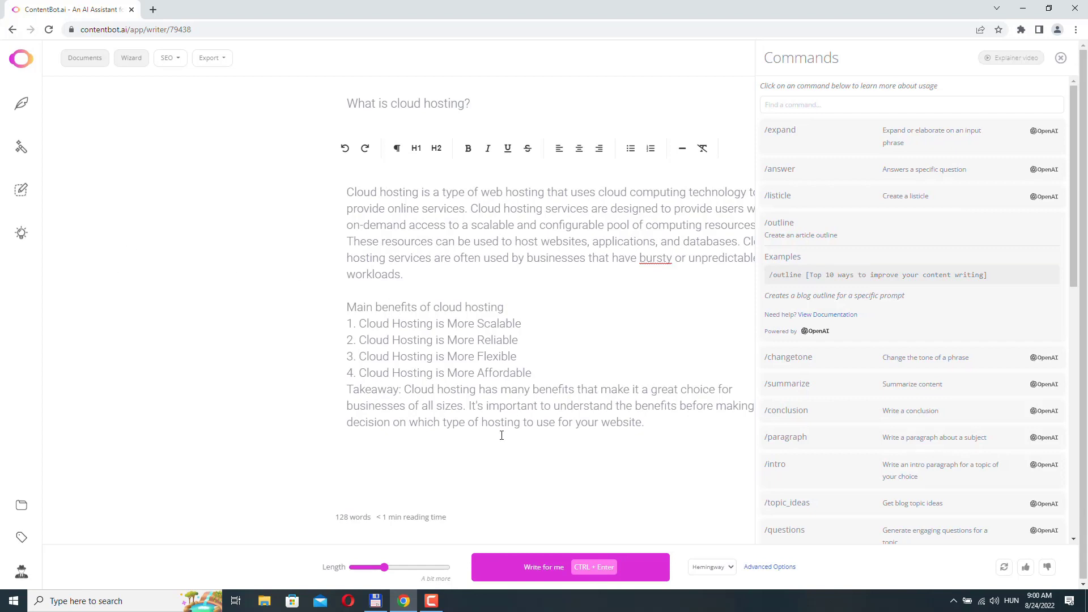
- Delete the takeaway paragraph below the numbered list of cloud hosting benefits
left_click_drag(647, 423, 238, 396)
key("BackSpace")
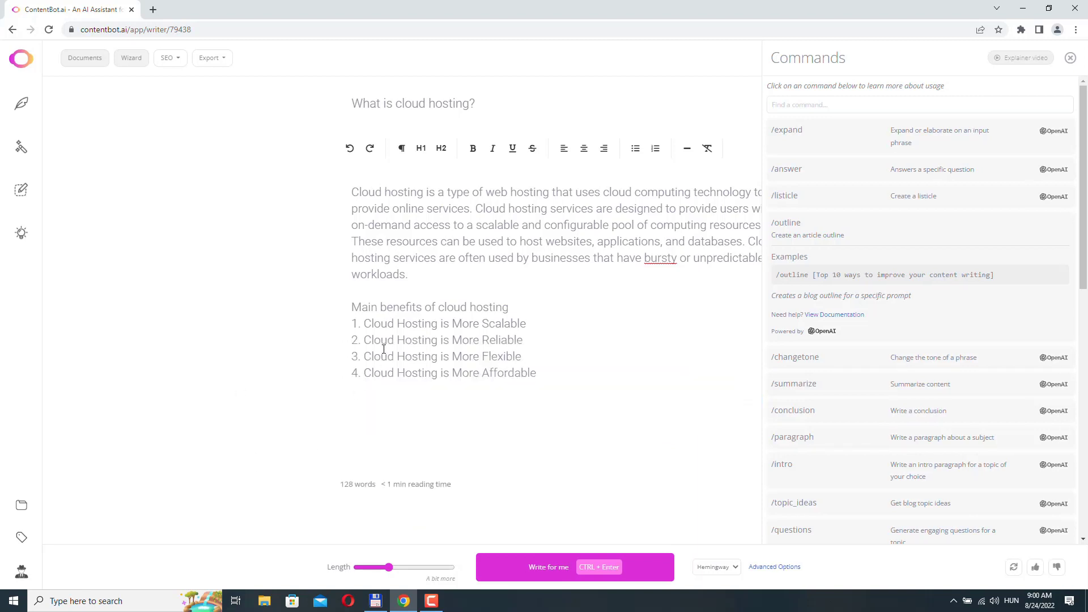
- Add the H2 heading "Scalability" between the intro paragraph and the benefits outline, with blank lines below it
left_click(414, 273)
key("Return")
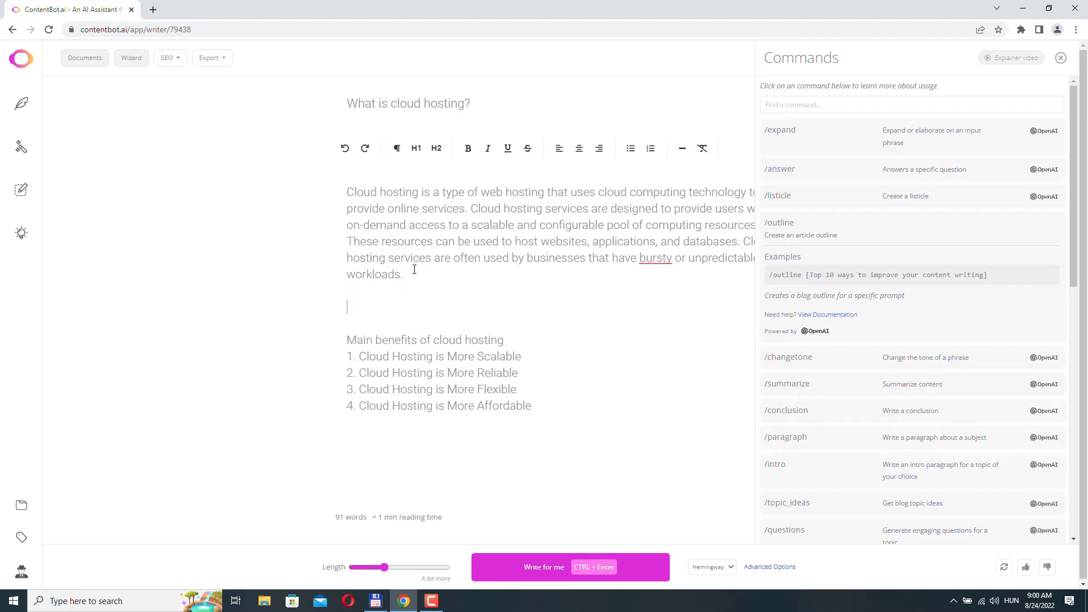
type("Scalability")
key("Return")
key("Return")
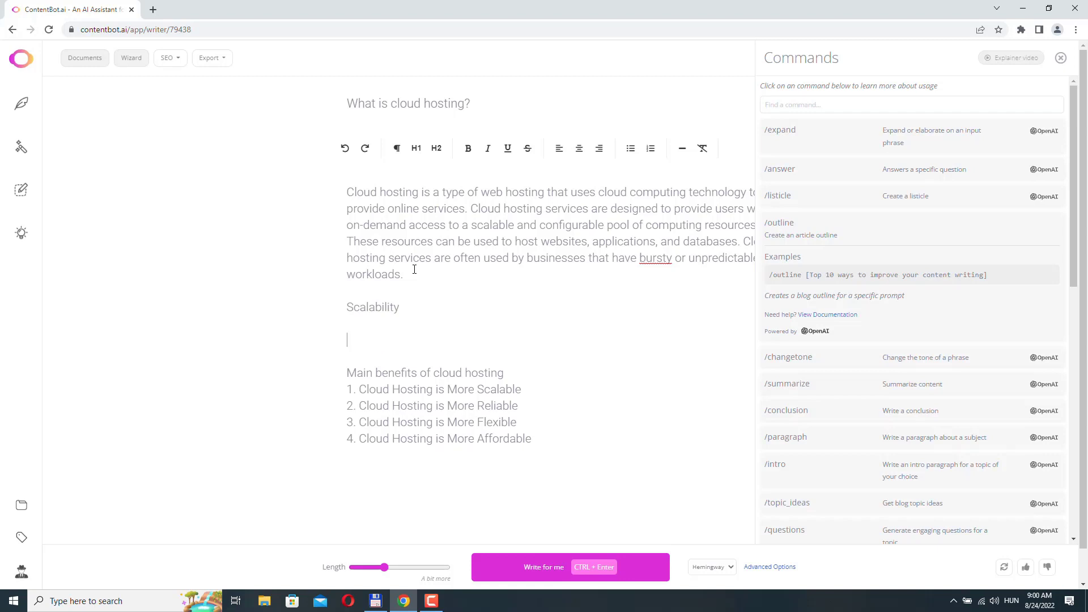
left_click_drag(401, 306, 340, 307)
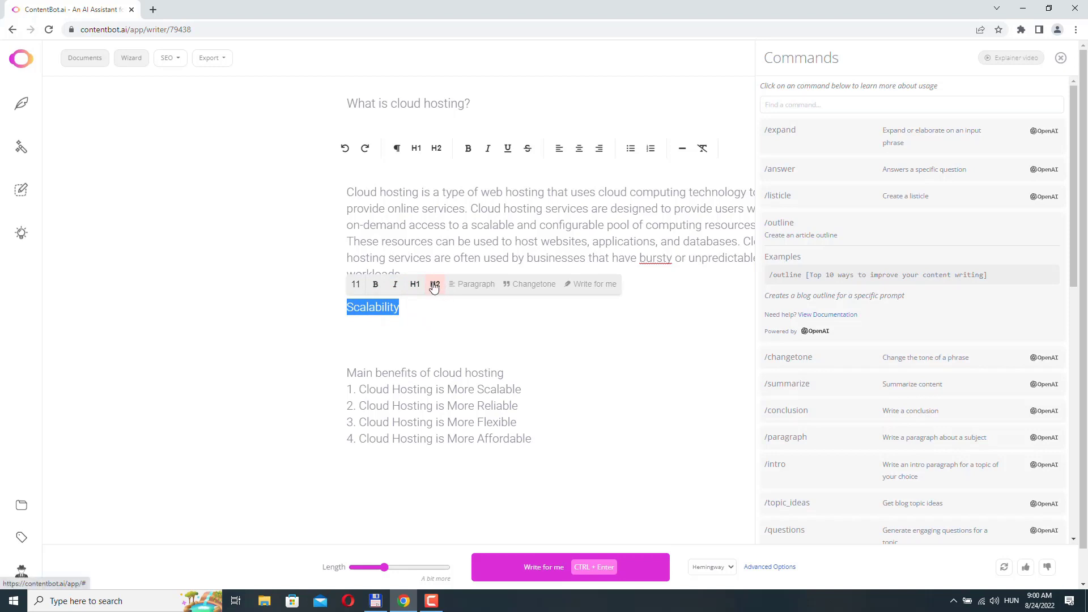
left_click(435, 283)
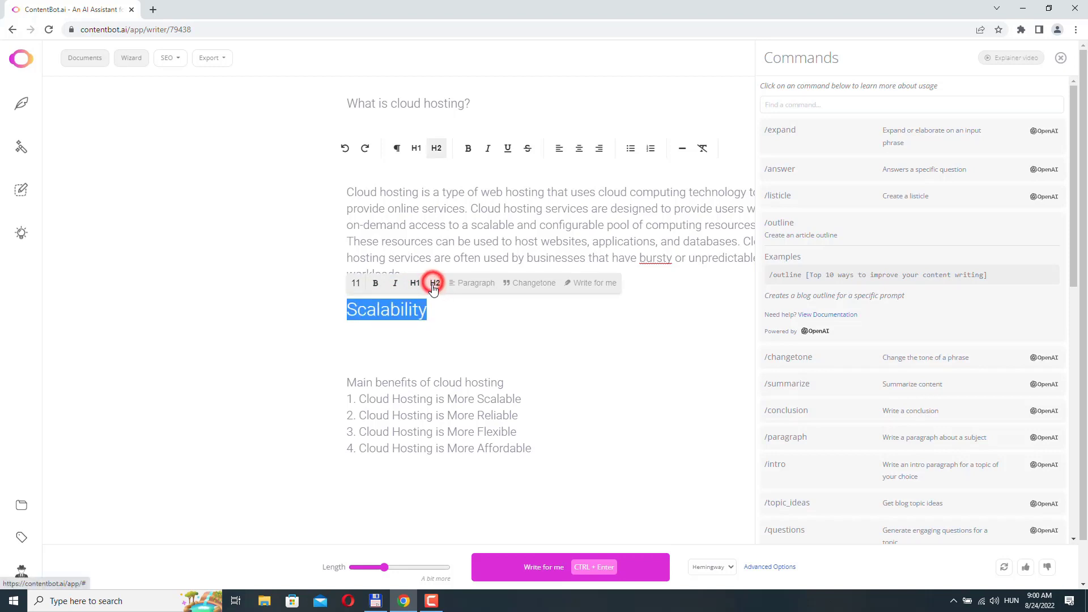
- Generate a paragraph under the Scalability heading from the command "/answer [What does cloud hosting scalability mean]"
left_click(361, 339)
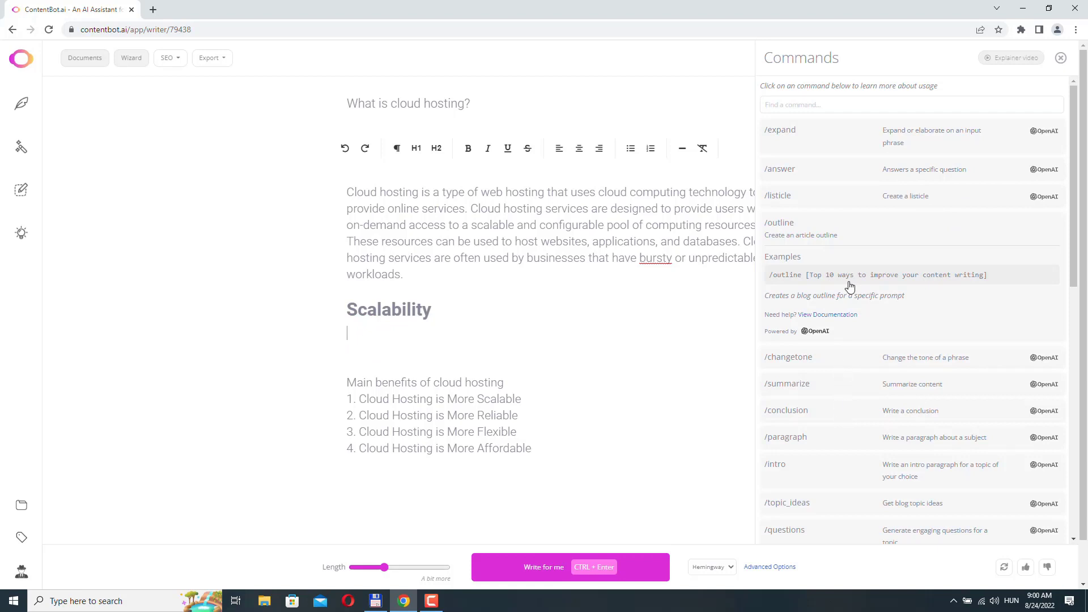
left_click(906, 172)
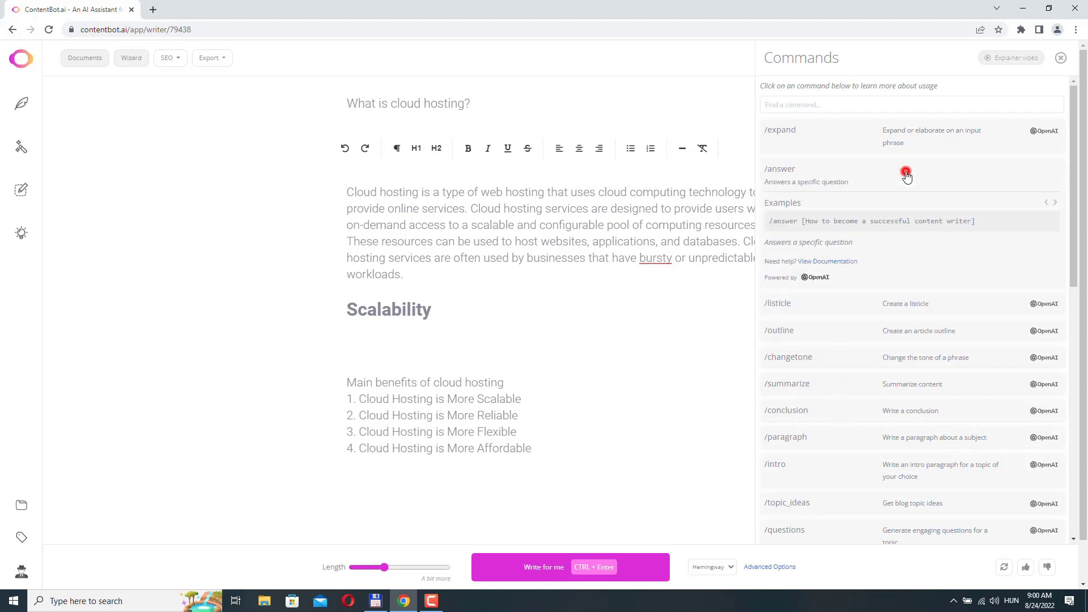
left_click(871, 226)
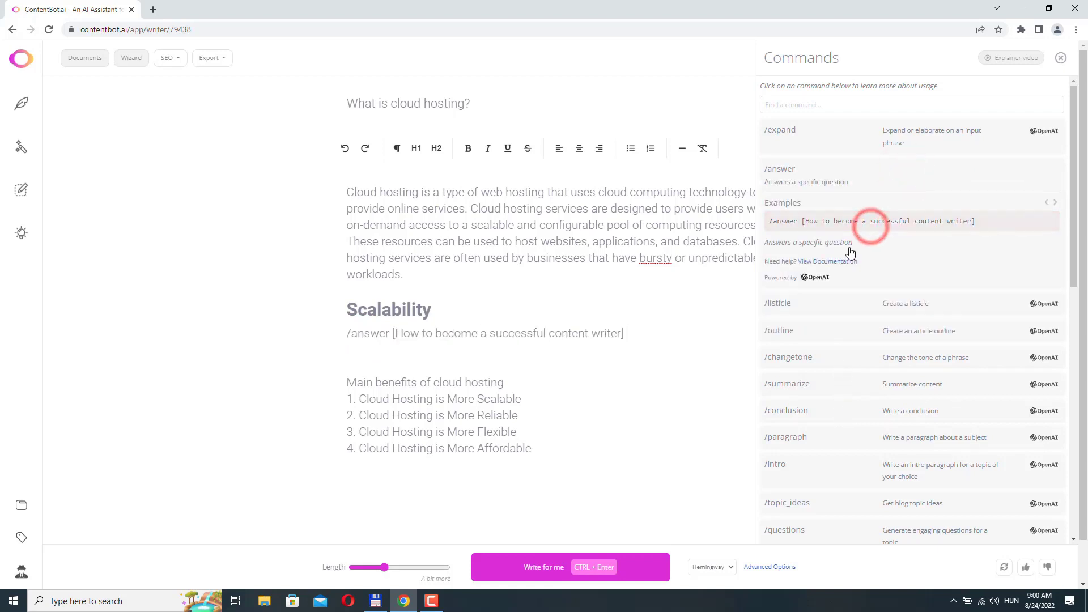
type("What does")
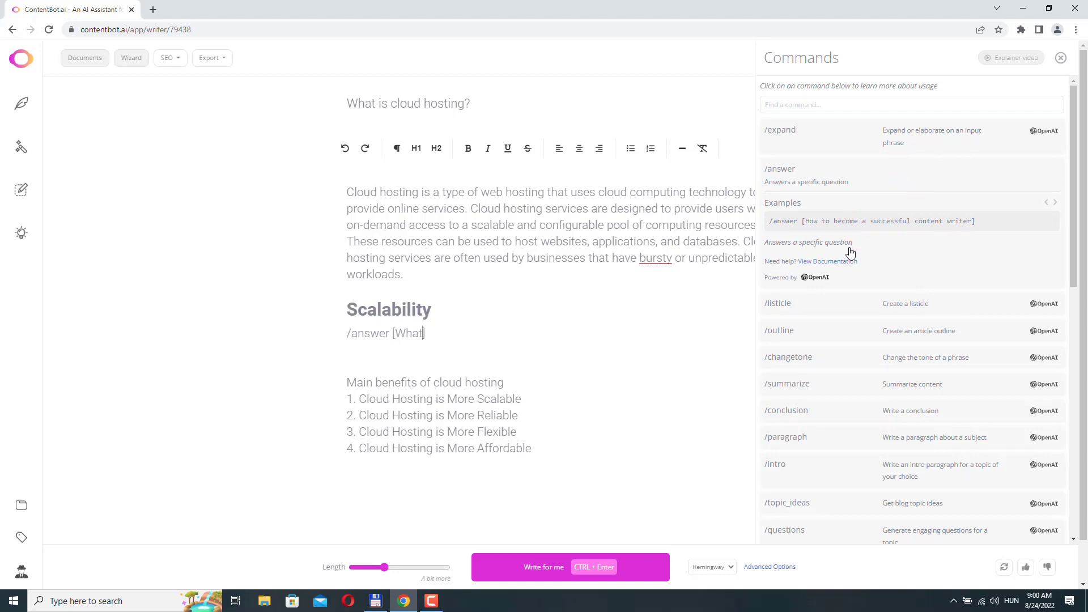
type(" cloud hosting sca")
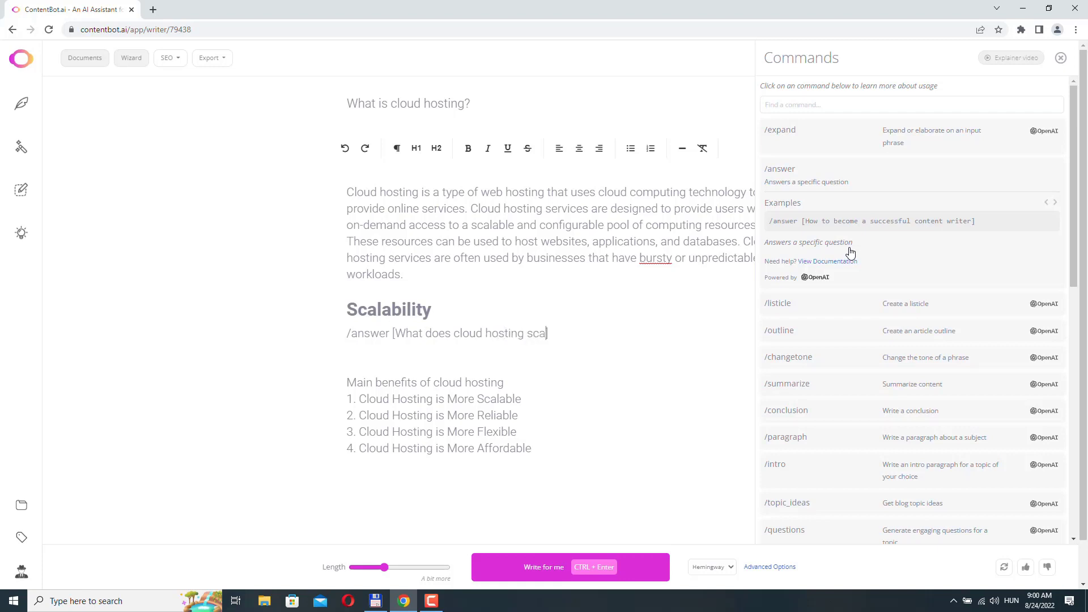
type("lability mean]")
key("ctrl+Return")
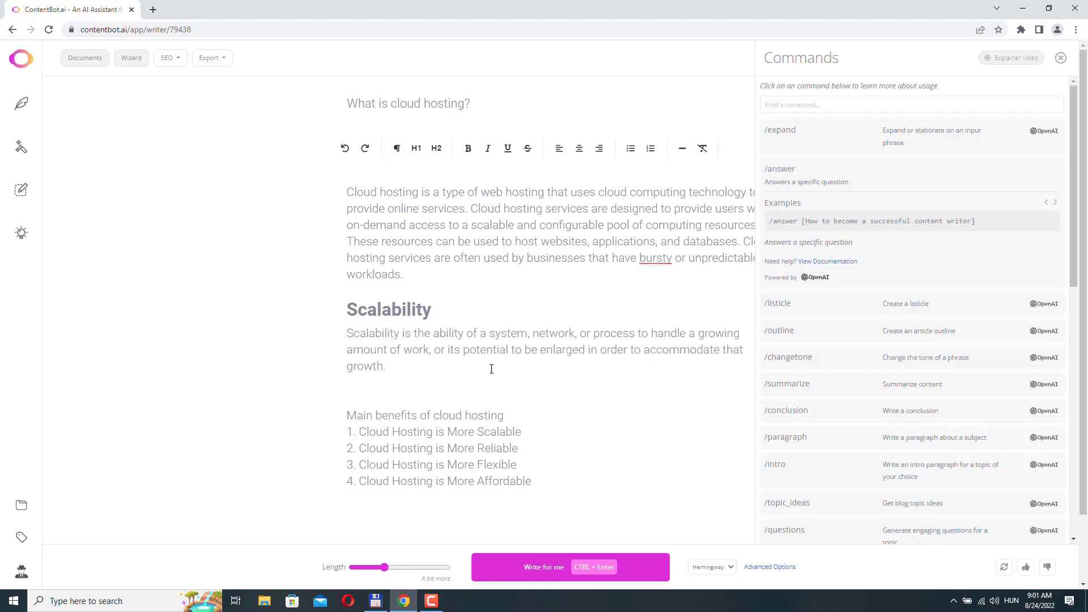
- Insert the /answer example command below the first Scalability paragraph and clear its example text, leaving "/answer []"
key("Return")
key("Return")
left_click(829, 221)
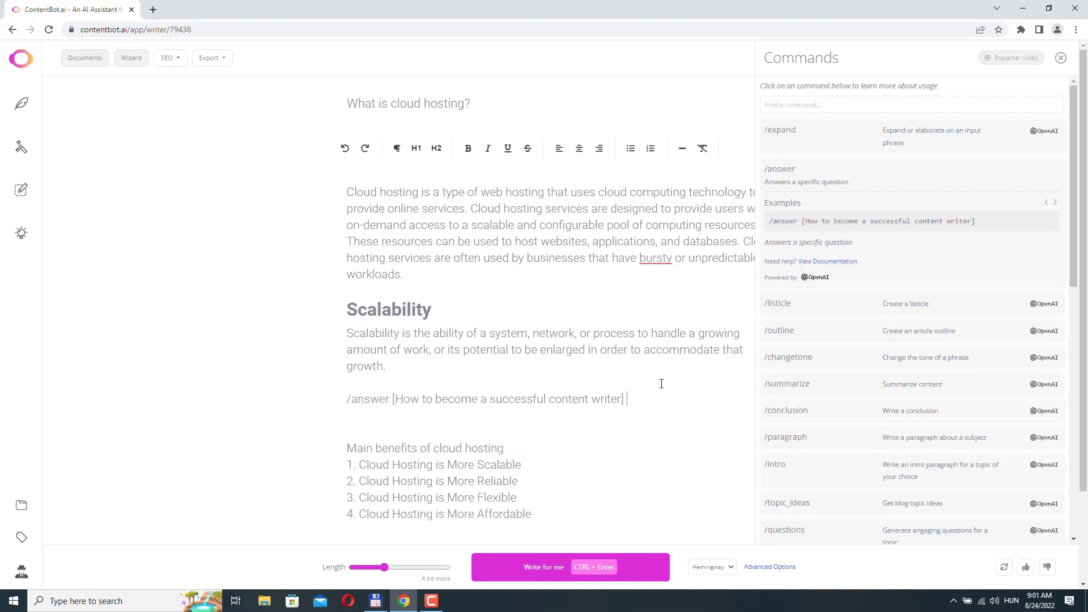
key("BackSpace")
key("BackSpace")
key("BackSpace")
key("BackSpace")
key("BackSpace")
key("BackSpace")
key("BackSpace")
key("BackSpace")
key("BackSpace")
key("BackSpace")
key("BackSpace")
key("BackSpace")
key("BackSpace")
key("BackSpace")
key("BackSpace")
key("BackSpace")
key("BackSpace")
key("BackSpace")
key("BackSpace")
key("BackSpace")
key("BackSpace")
key("BackSpace")
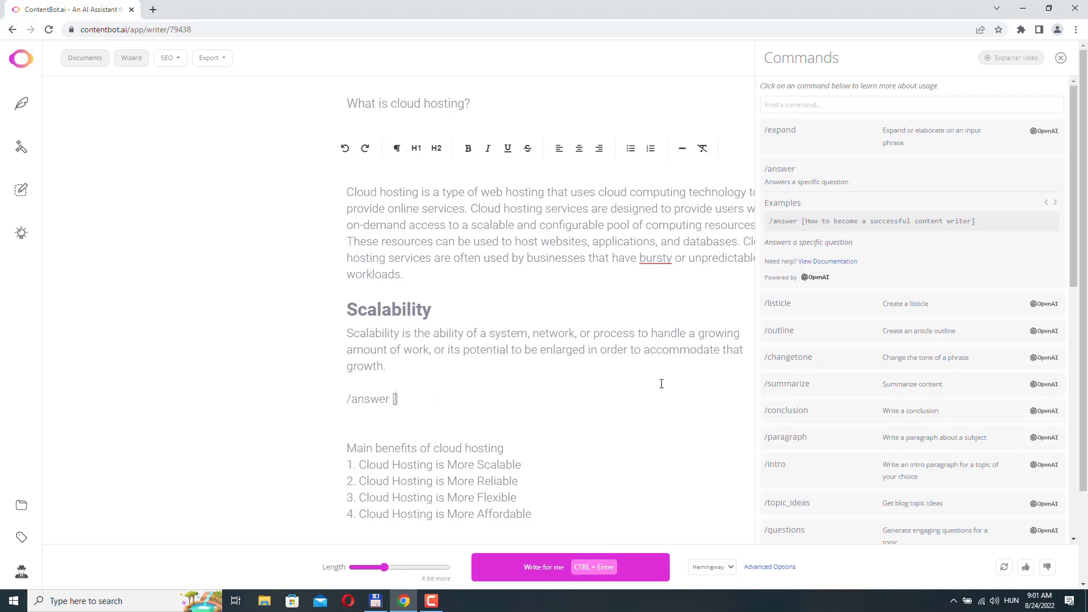
- Fill in the empty command as "/answer [What is cloud hosting scalability]" and generate the paragraph
type("What is cloud hosting ")
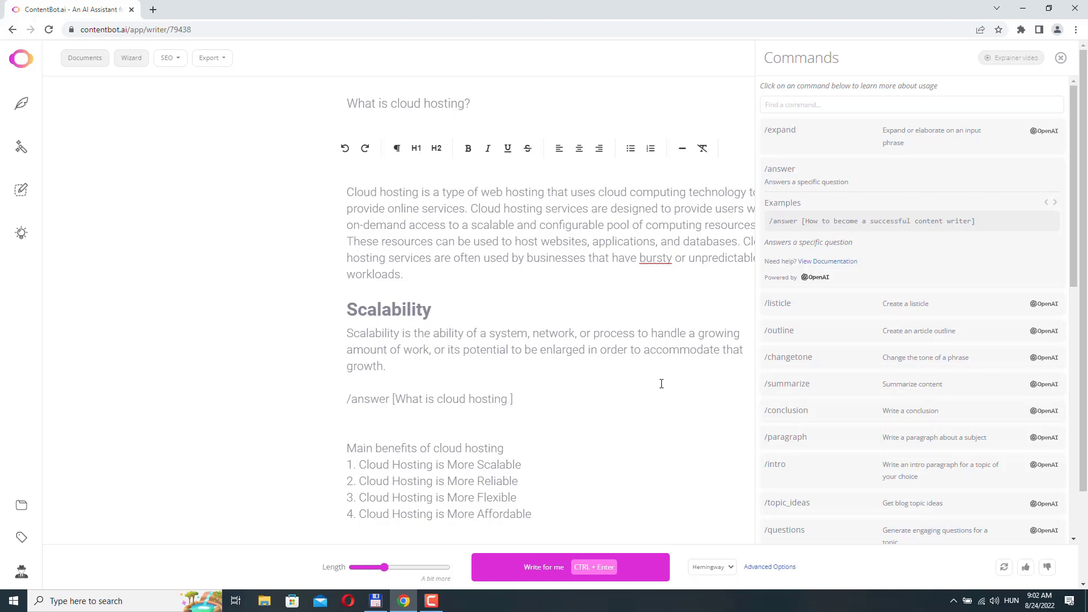
type("scalability")
key("ctrl+Return")
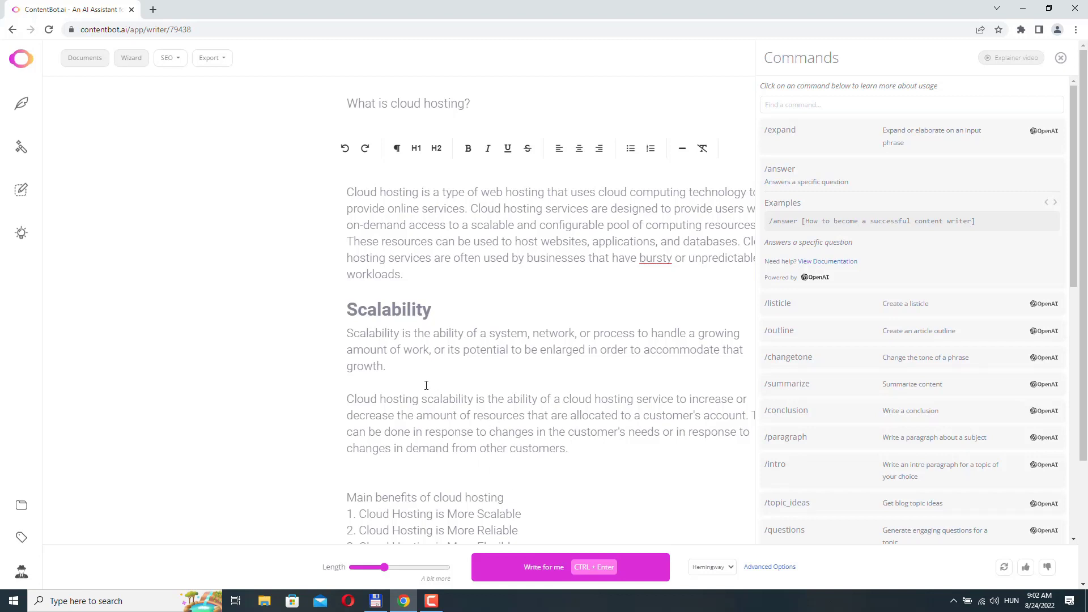
- Delete the first generated paragraph under the Scalability heading and add blank lines after the remaining one
left_click_drag(389, 370, 344, 346)
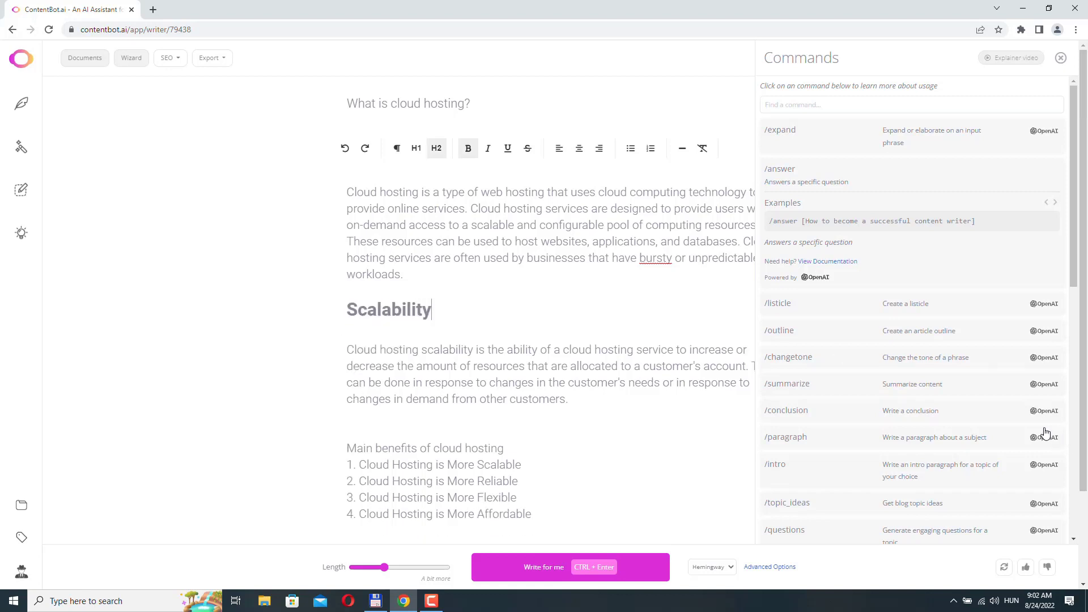
key("Return")
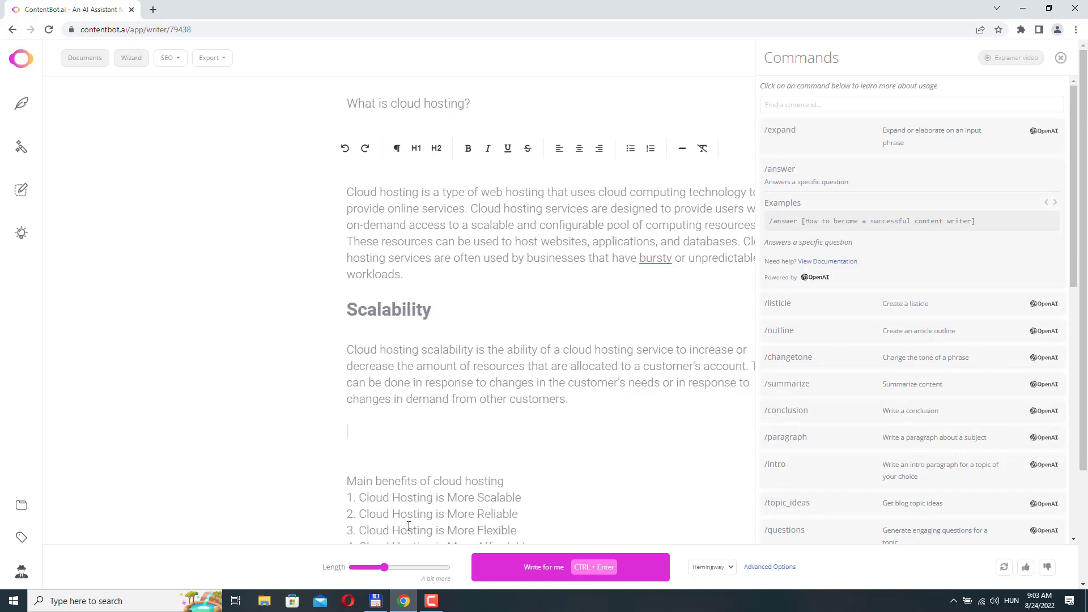
- Raise the output length to "Somewhere inbetween" and add the H2 heading "Reliability" below the Scalability paragraph
left_click_drag(386, 567, 400, 571)
left_click(357, 425)
type("Reliability")
key("Return")
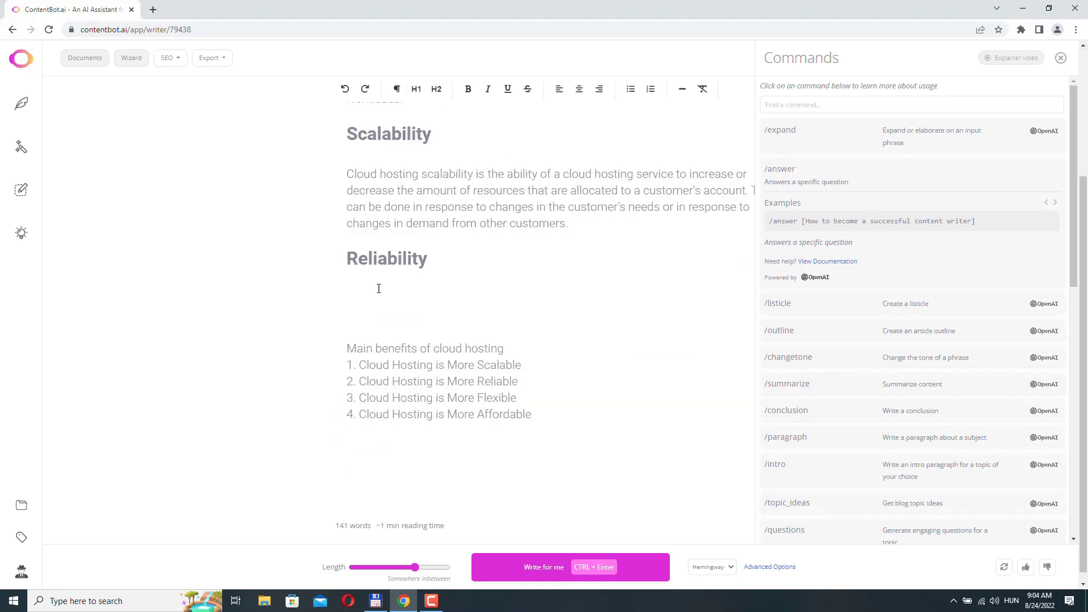
- Generate a paragraph under the Reliability heading from the command "/answer [What is reliability in cloud computing]"
left_click(372, 285)
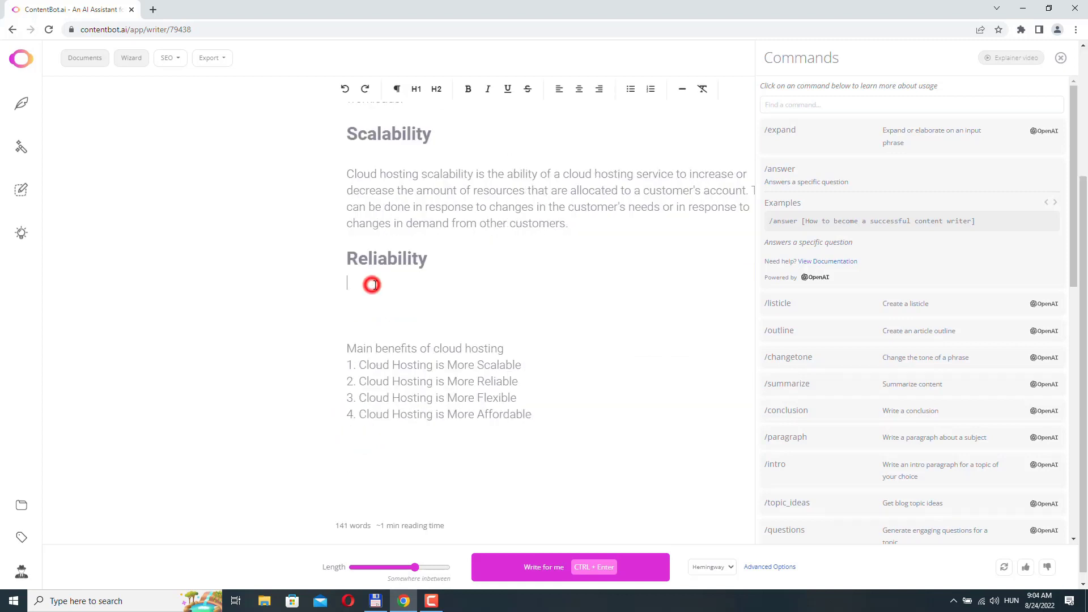
left_click(847, 222)
type("What is reliability in clou")
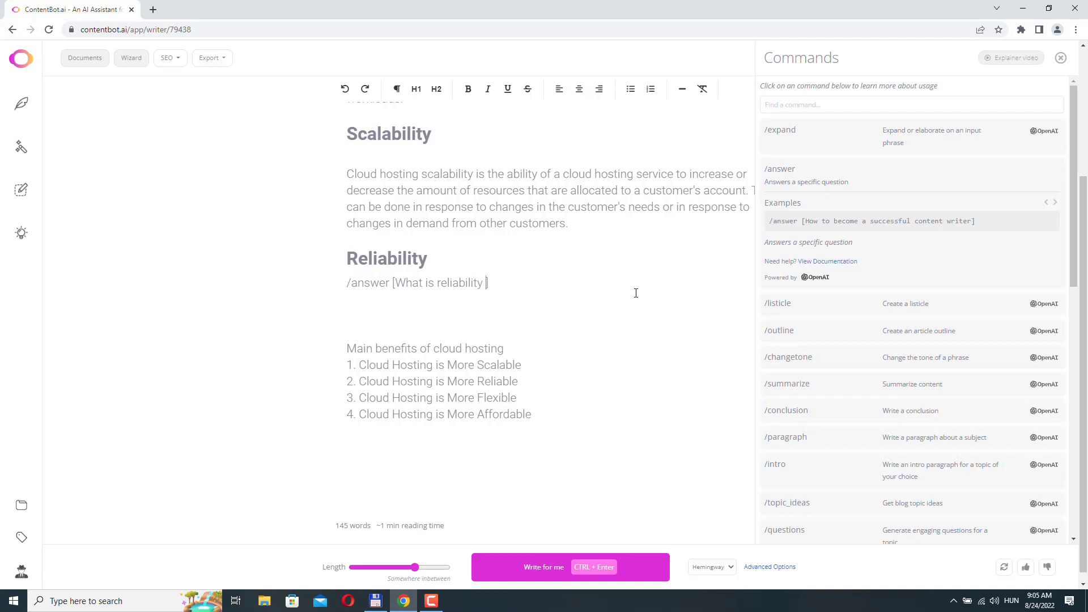
type("d ")
type("computing]")
key("ctrl+Return")
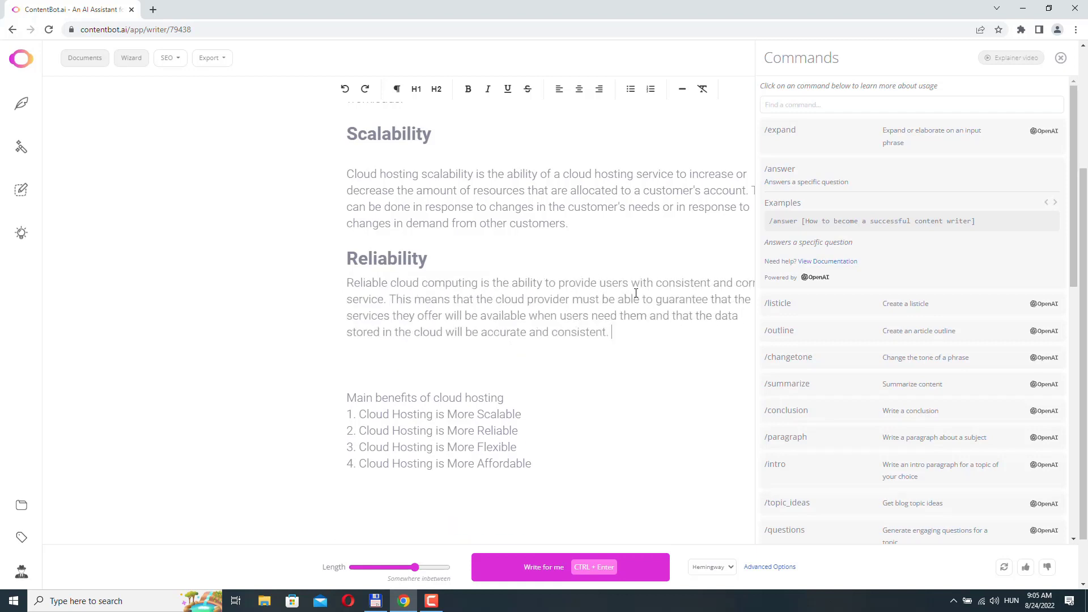
- Hide the command list to view the full article width and show the list again
left_click(1061, 57)
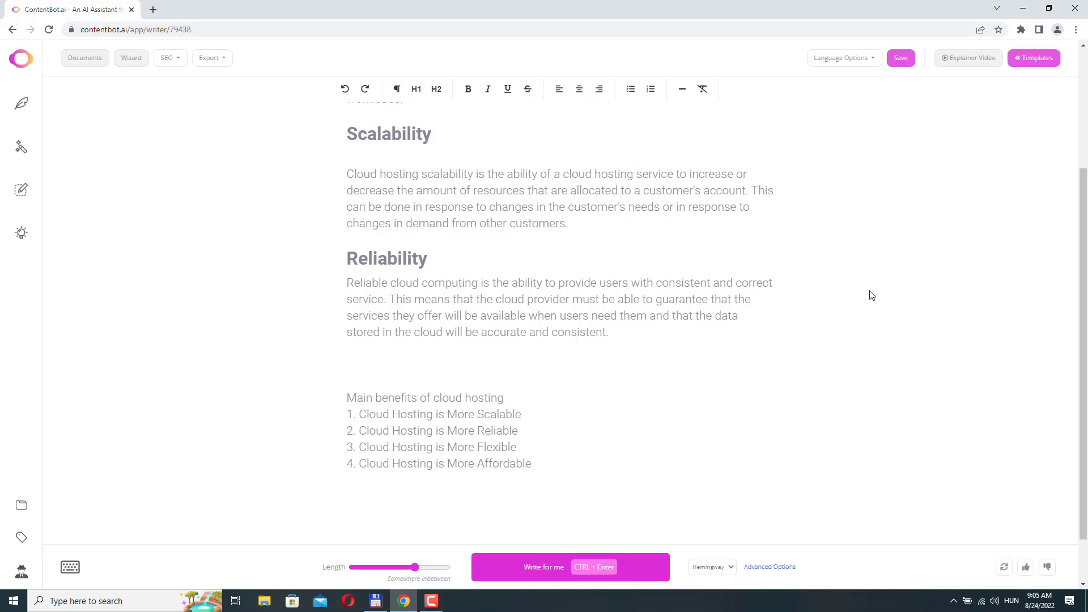
left_click(70, 571)
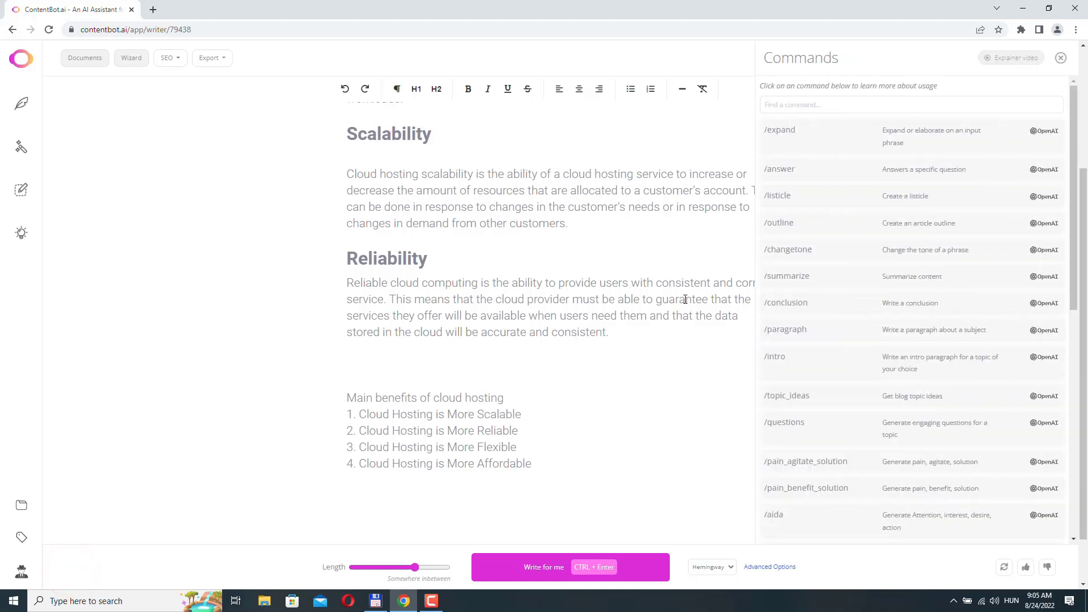
- Add the line "Affordable" below the Reliability paragraph, followed by blank lines
left_click(627, 338)
key("Return")
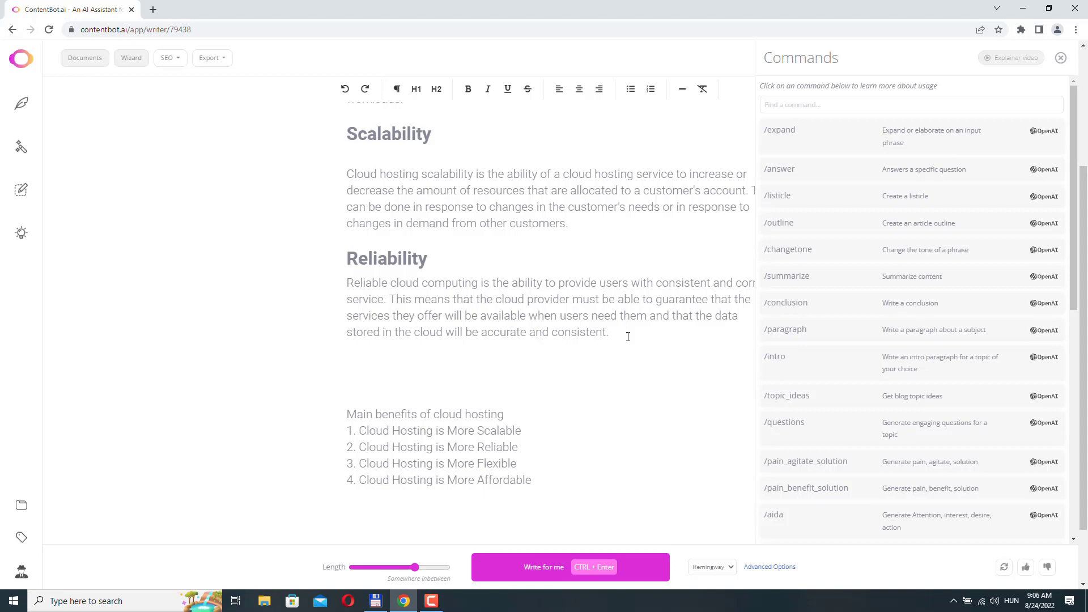
type("Affordable")
key("Return")
key("Return")
- Insert the /expand example command below "Affordable" and clear its example text, leaving "/expand []"
left_click(816, 170)
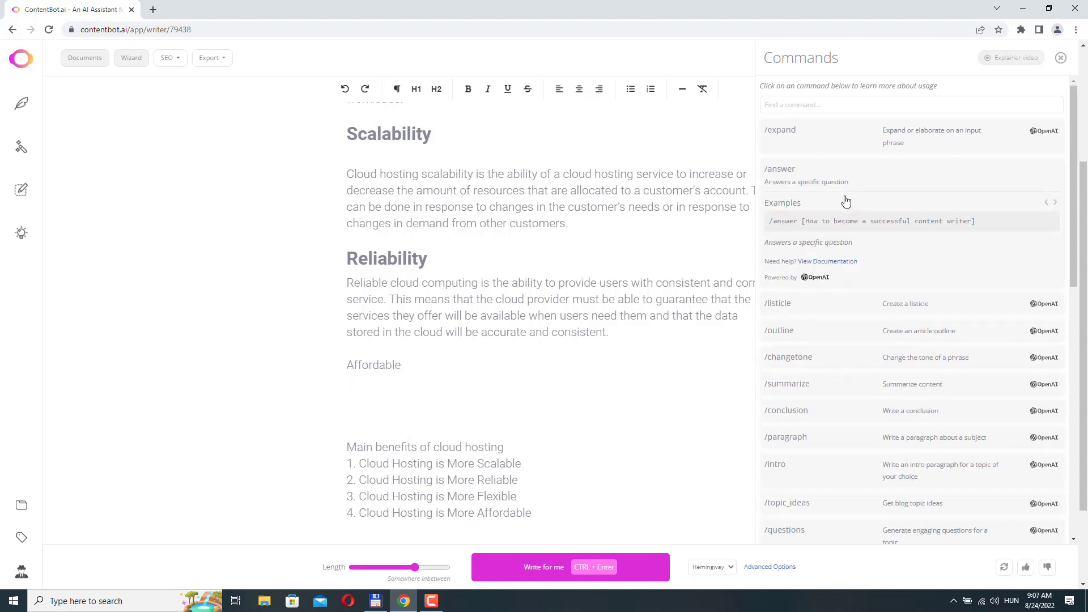
left_click(830, 133)
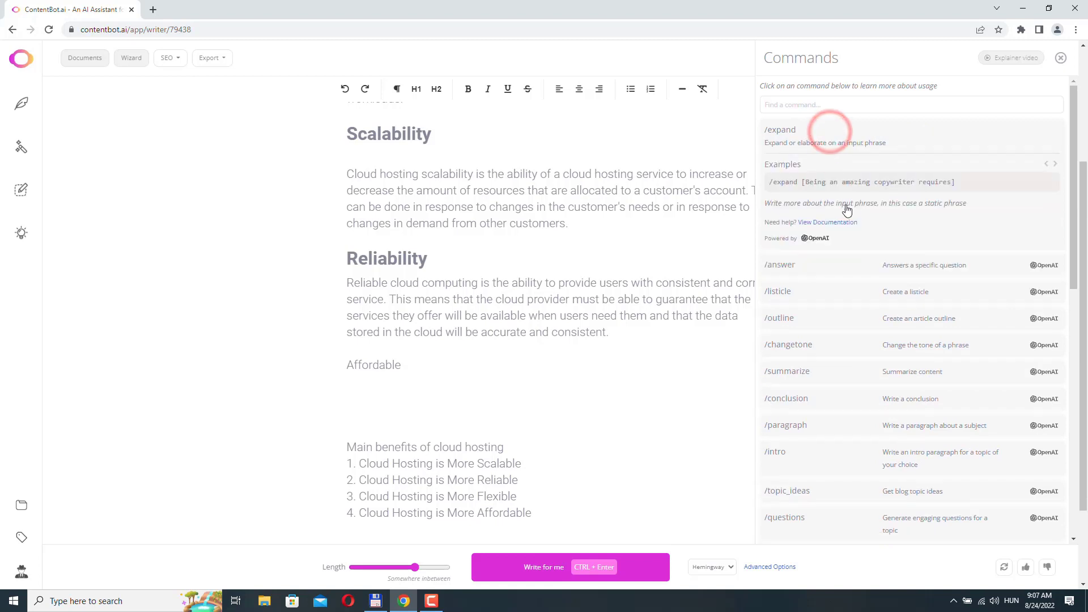
left_click(870, 183)
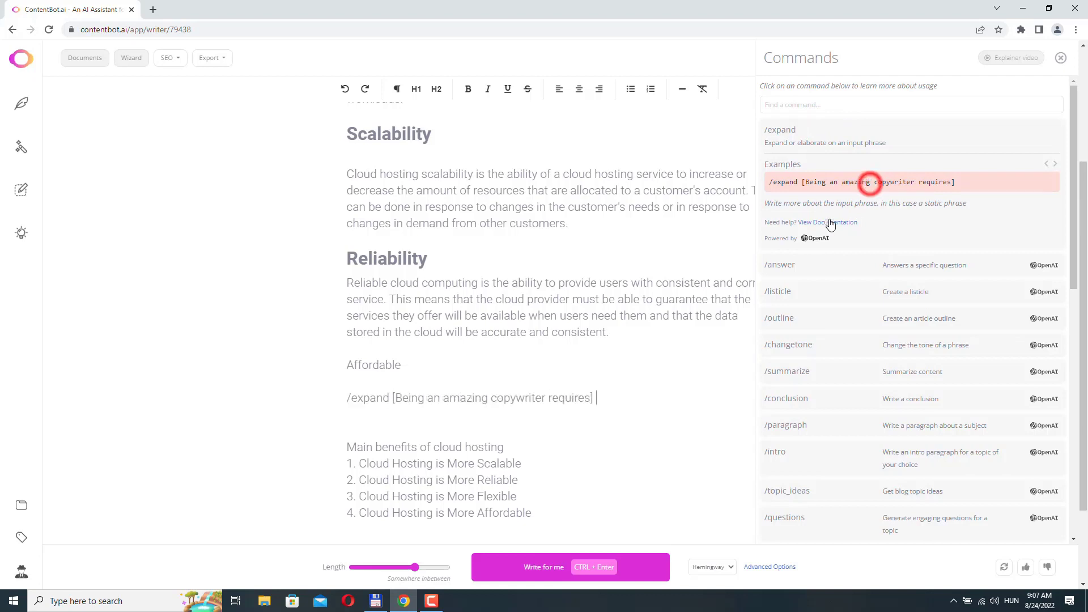
key("ctrl+BackSpace")
key("ctrl+BackSpace")
key("ctrl+BackSpace")
key("ctrl+BackSpace")
key("ctrl+BackSpace")
key("ctrl+BackSpace")
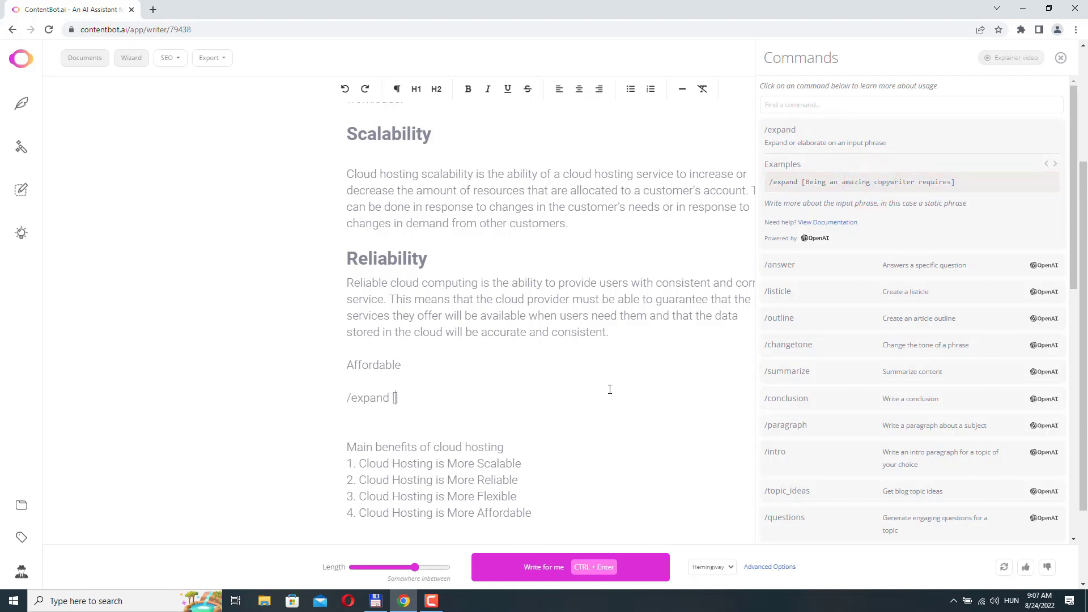
- Generate text below "Affordable" from the command "/expand [Cloud hosting is one of the most affordable web hosting solution]"
type("Cloud hosting is one of the most")
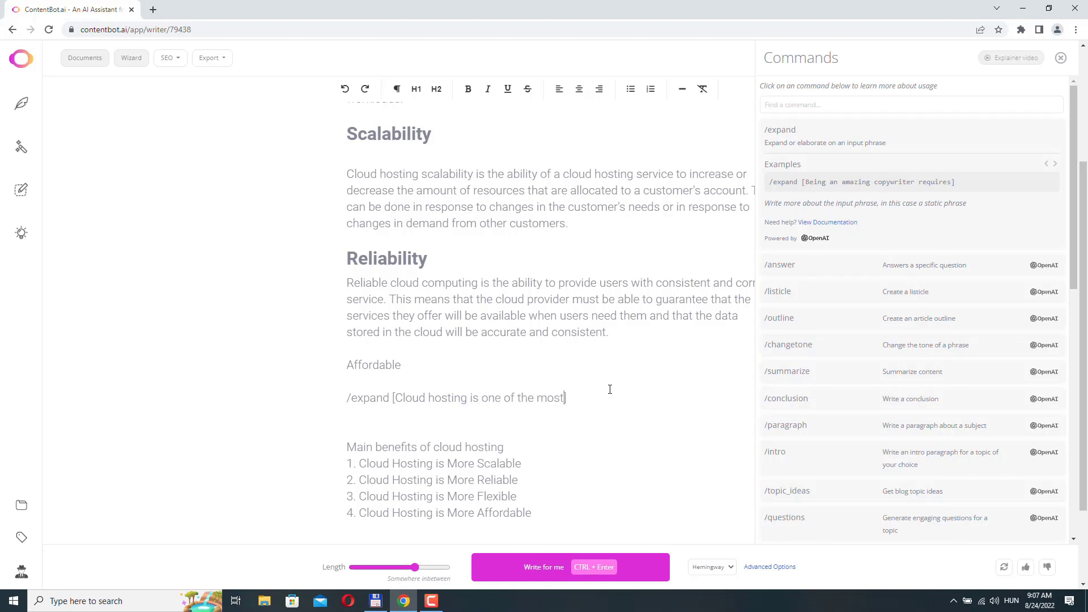
type(" affordable web hosting")
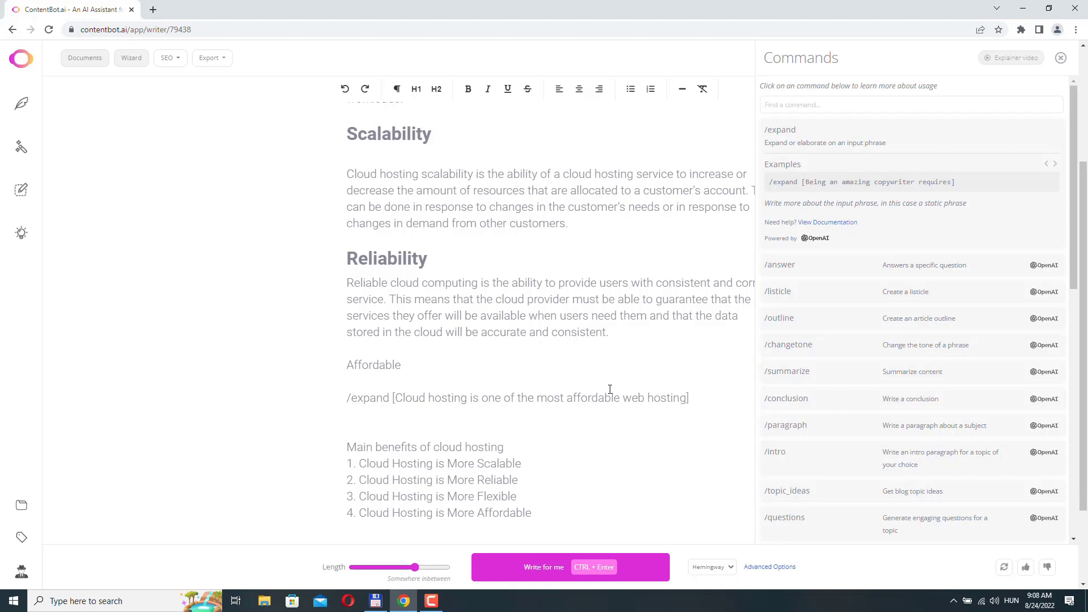
type(" solution")
key("shift+Home")
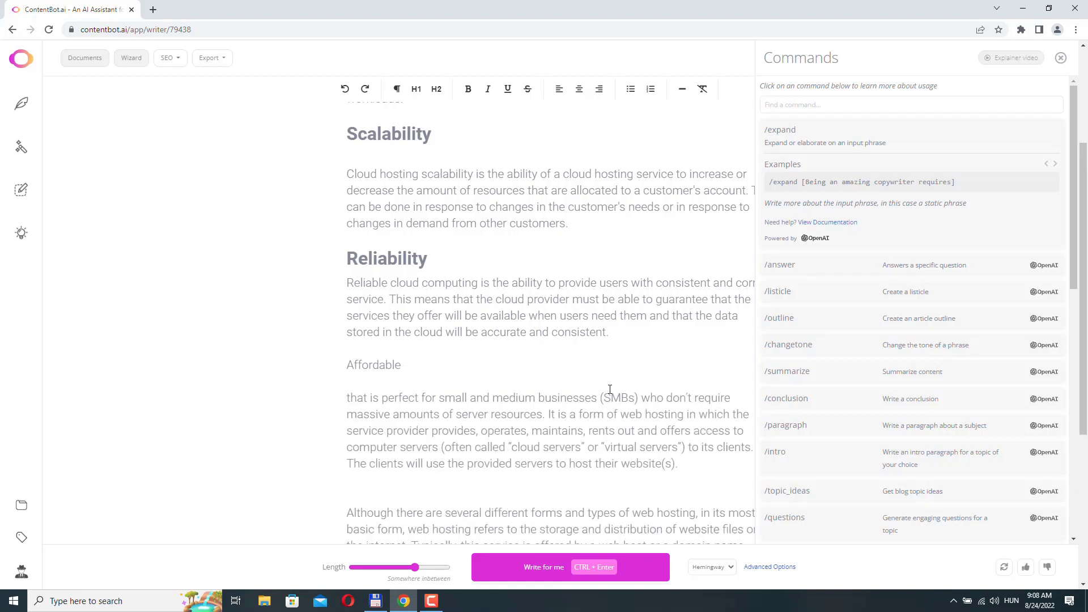
- Delete the unfinished fragment "The website" at the end of the second generated paragraph under "Affordable"
scroll(397, 294, "down", 3)
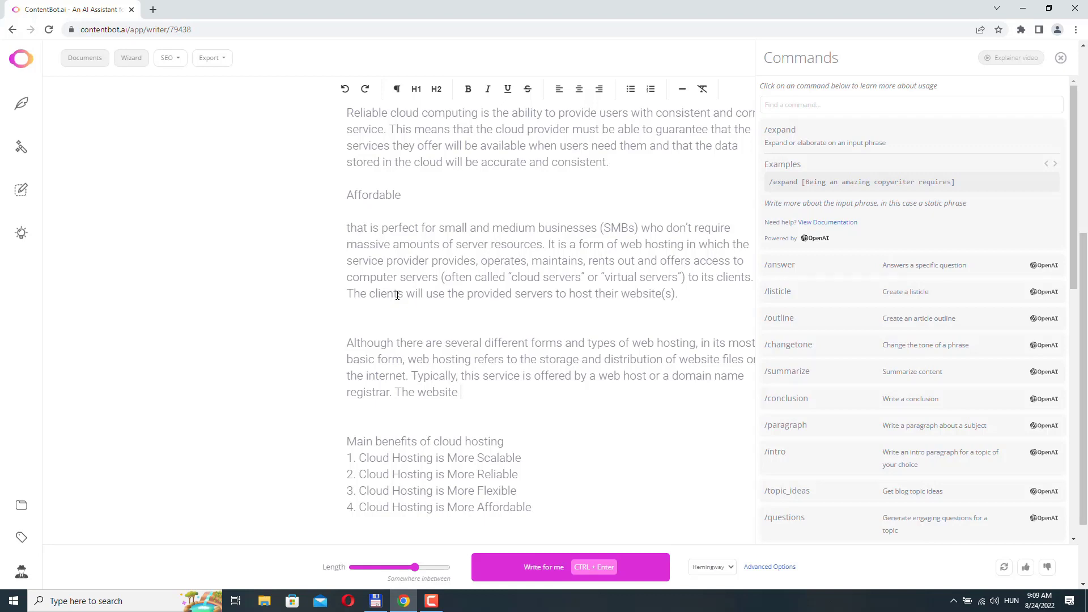
key("BackSpace")
key("BackSpace")
key("BackSpace")
key("BackSpace")
key("BackSpace")
key("BackSpace")
key("BackSpace")
key("BackSpace")
key("BackSpace")
key("BackSpace")
key("BackSpace")
- Begin the first generated paragraph under "Affordable" with the words "Cloud hosting is one of the most affordable web hosting solutions"
left_click(347, 226)
type("Cloud hos")
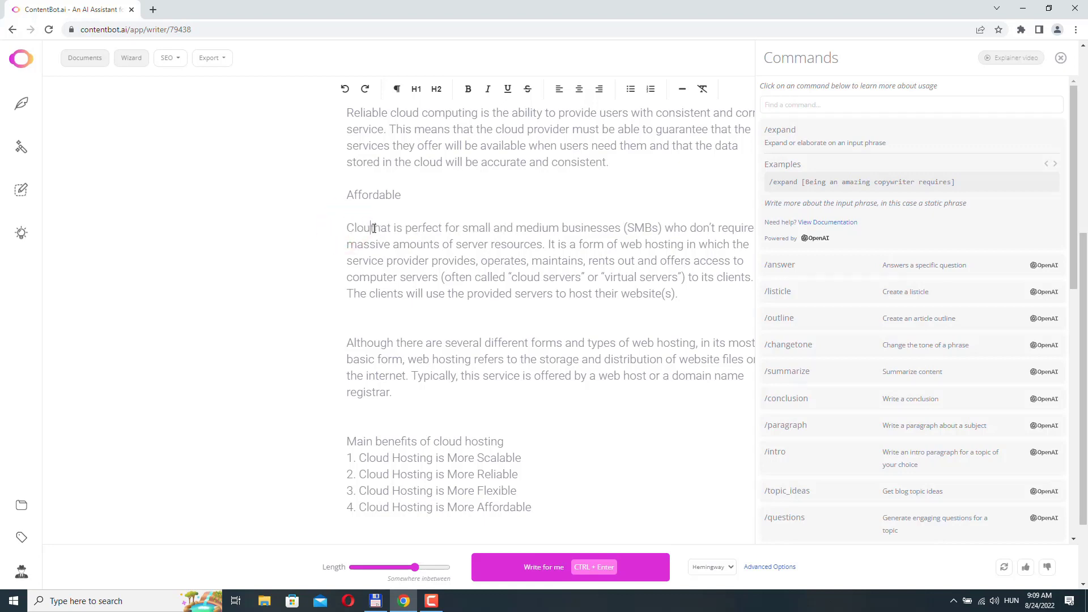
type("ting is one ")
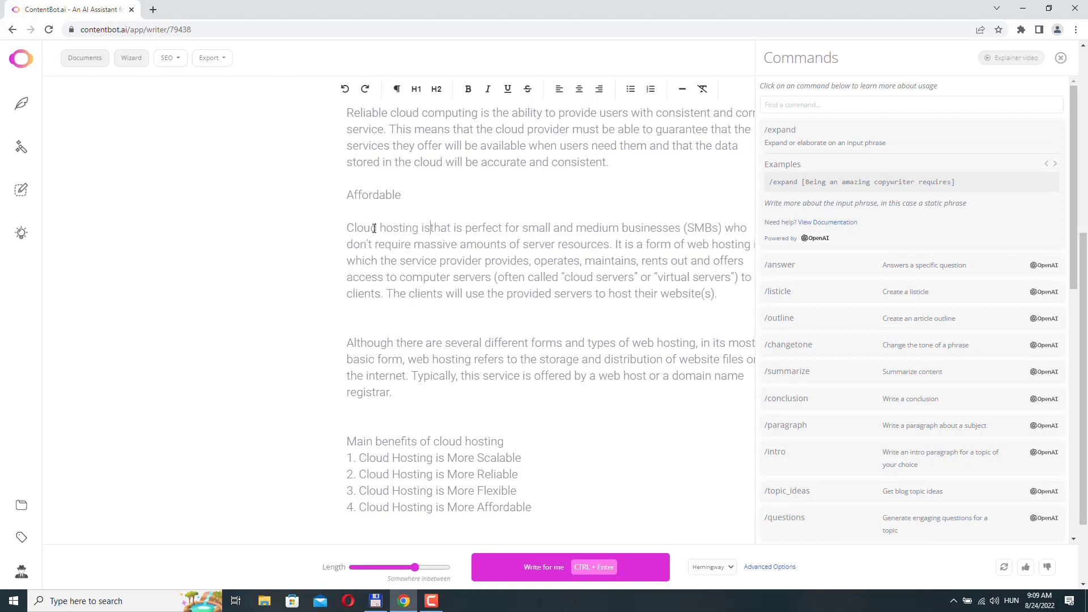
type("of the most")
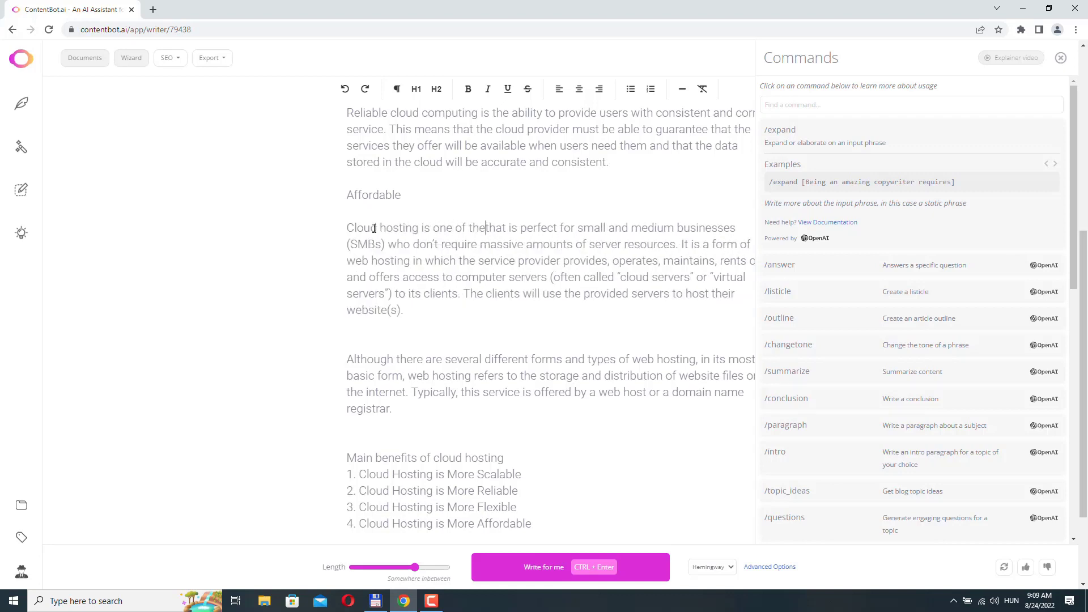
type(" affordable")
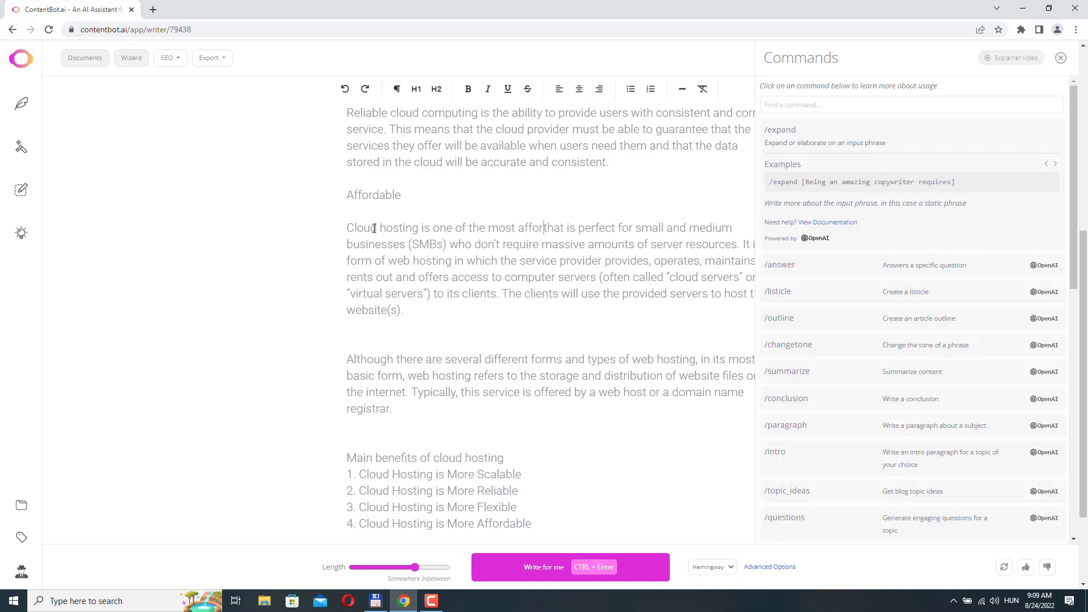
type(" web hosting ")
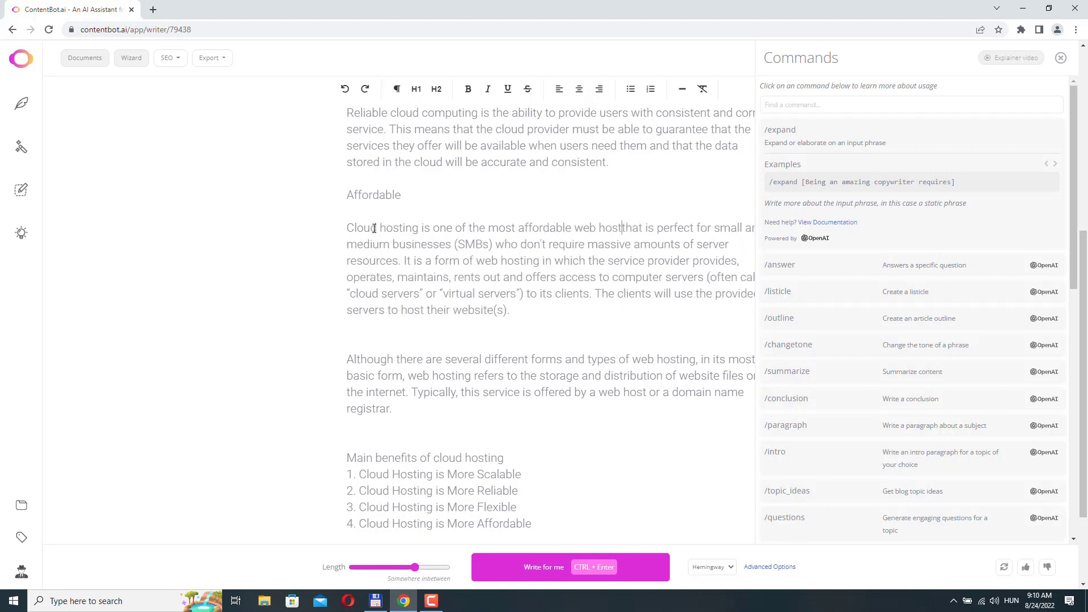
type("solution")
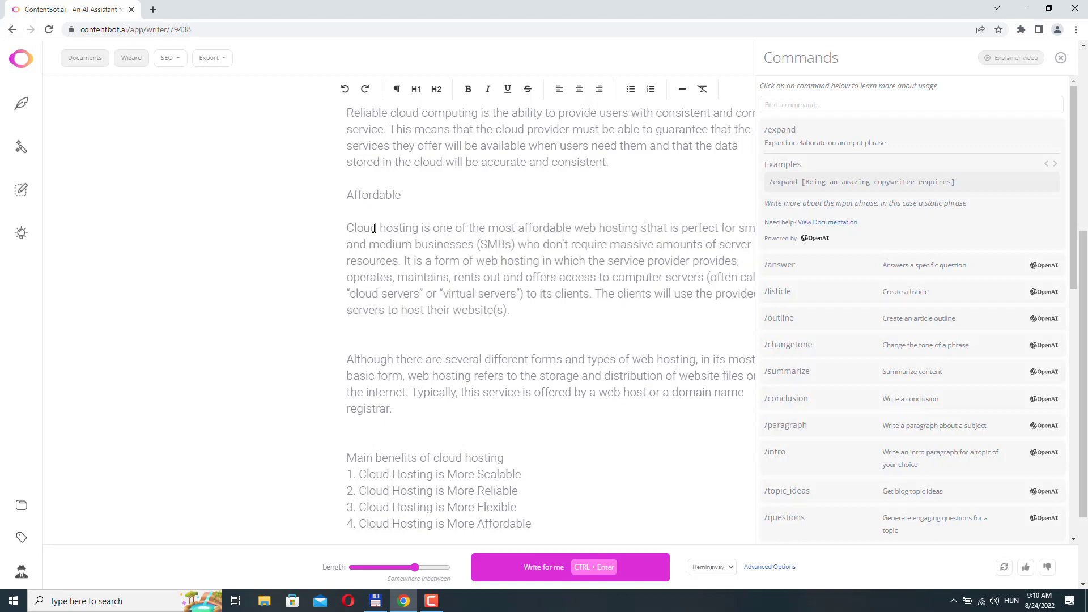
type("s")
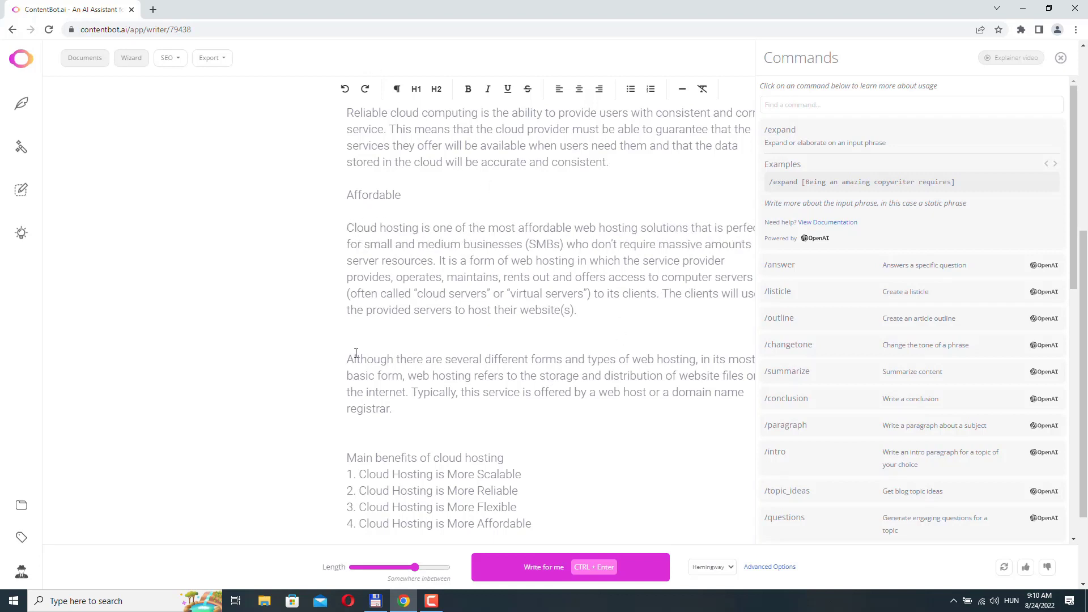
- Move the paragraph starting "Although there are several different forms" directly below "Affordable", ahead of the "Cloud hosting is one of the most affordable" paragraph
left_click_drag(346, 358, 399, 422)
key("ctrl+c")
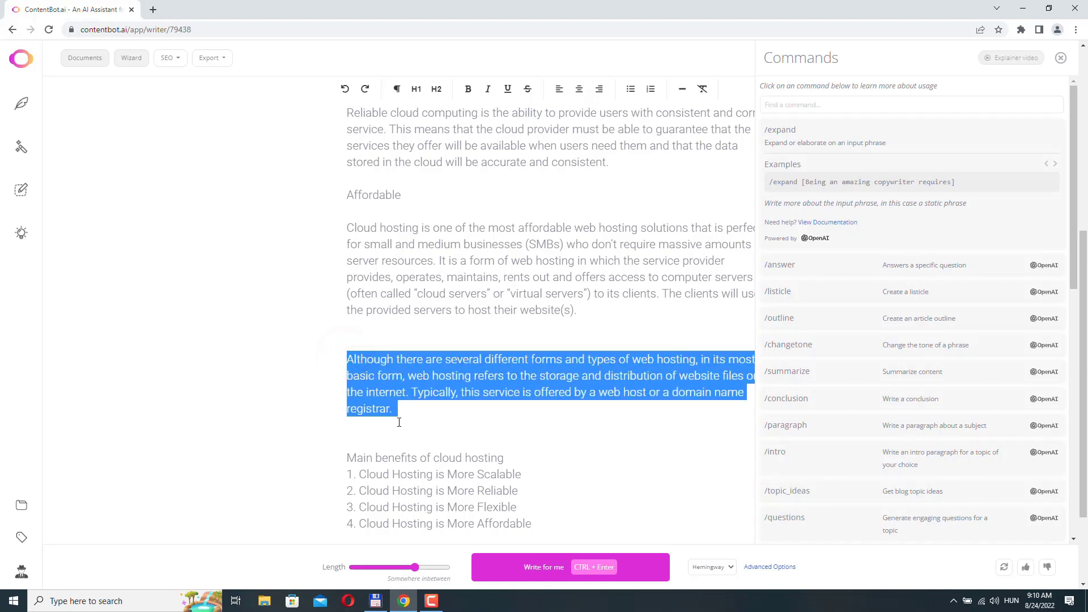
key("BackSpace")
left_click(384, 209)
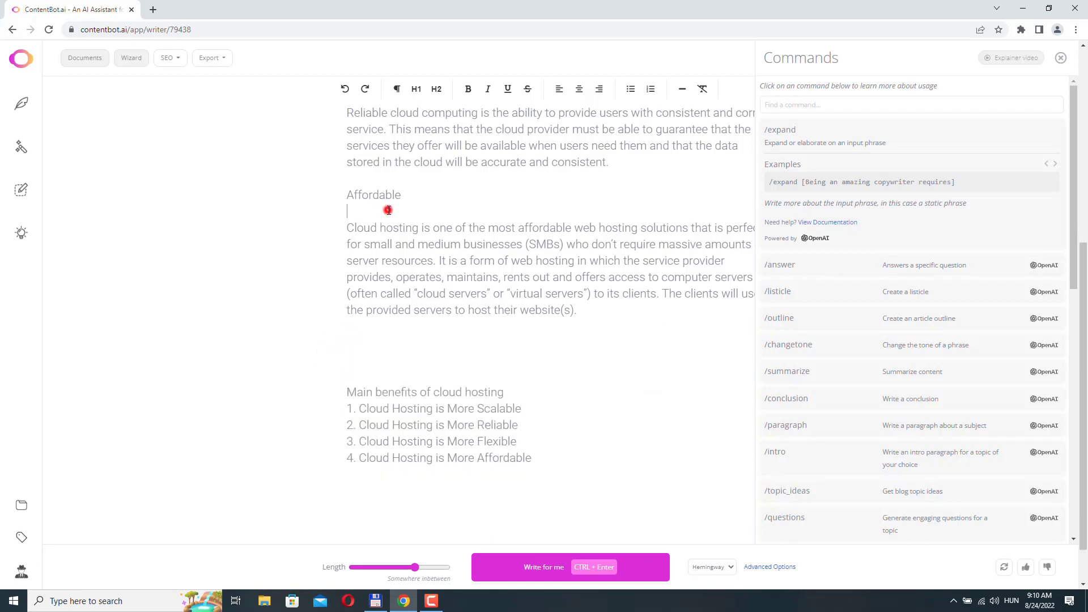
key("Return")
key("ctrl+v")
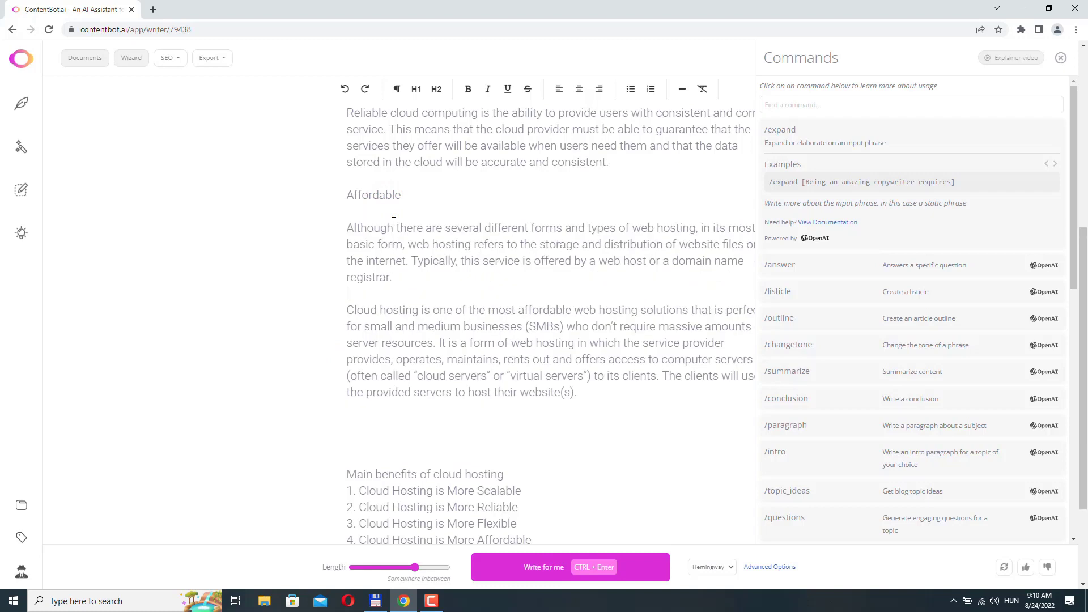
- Hide the command list and format the "Affordable" line as an H2 heading
left_click(1061, 58)
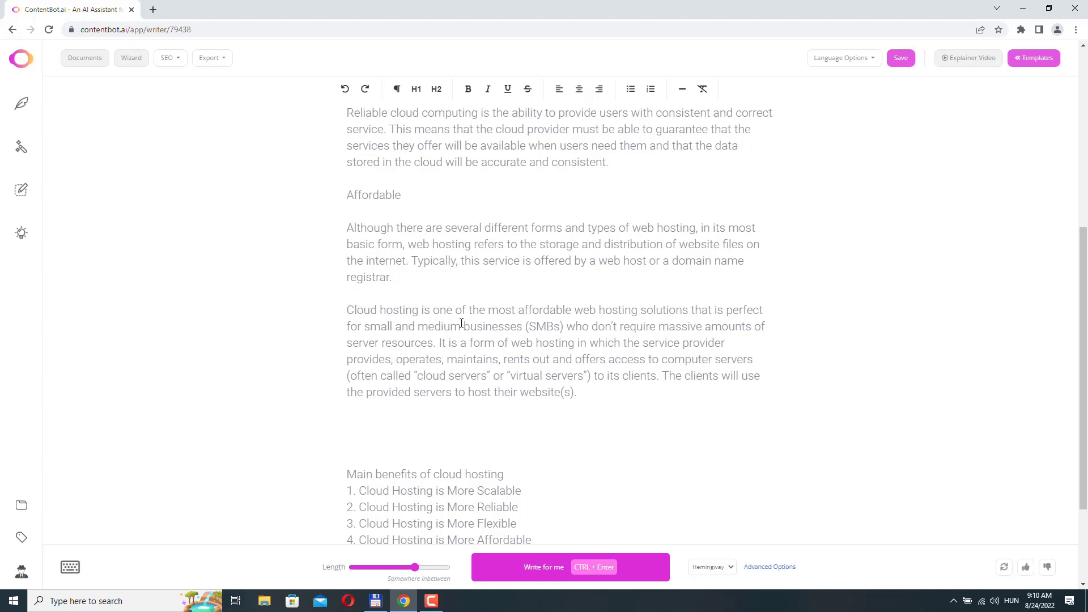
double_click(403, 193)
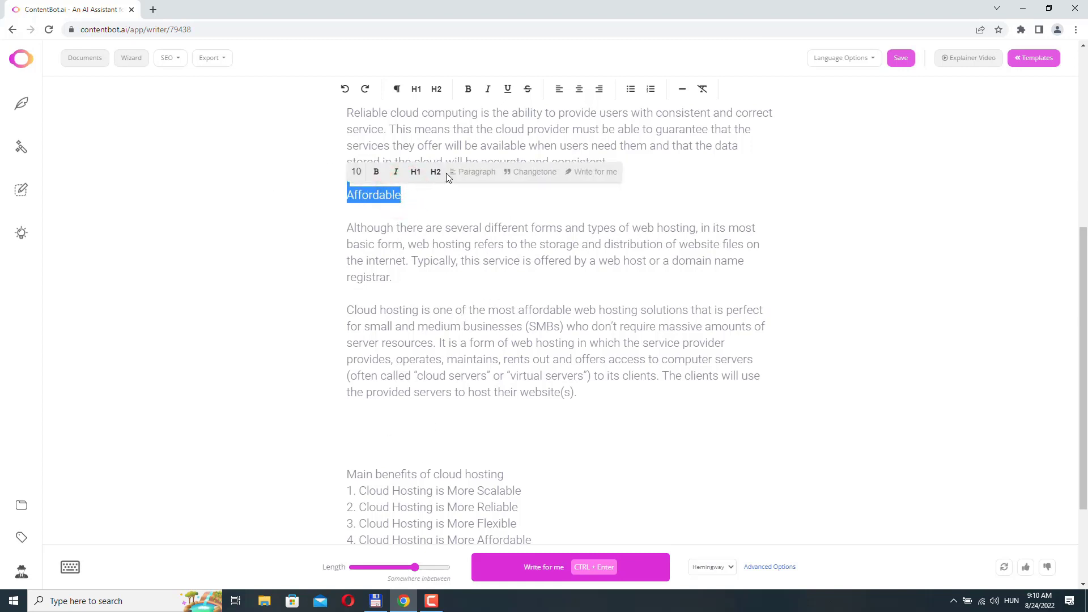
left_click(437, 172)
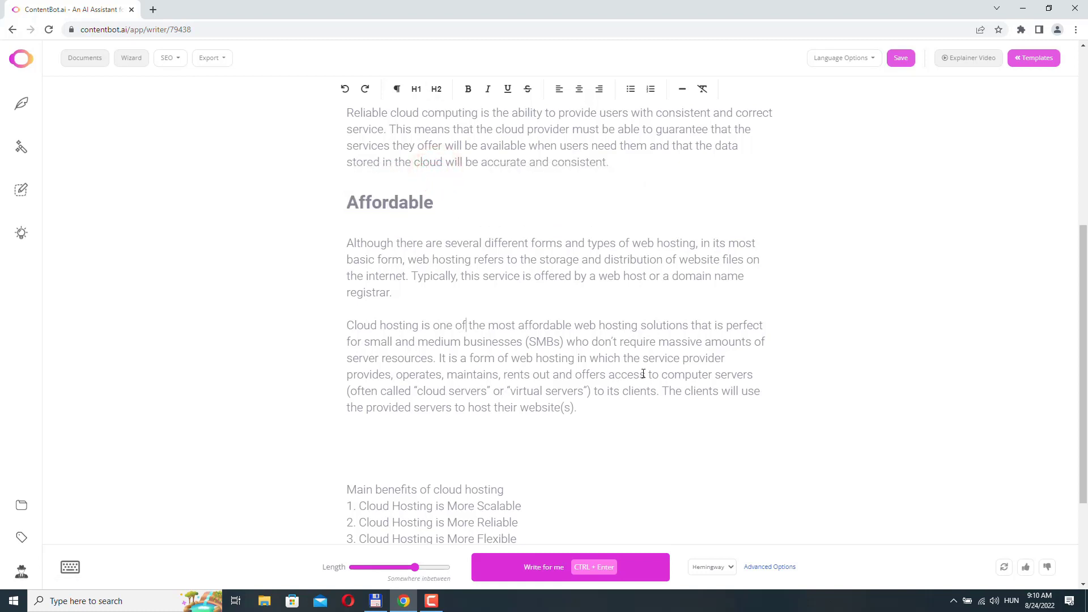
- Delete the leftover "Main benefits of cloud hosting" outline with its four numbered points at the end of the article
scroll(694, 383, "down", 3)
left_click_drag(536, 404, 343, 328)
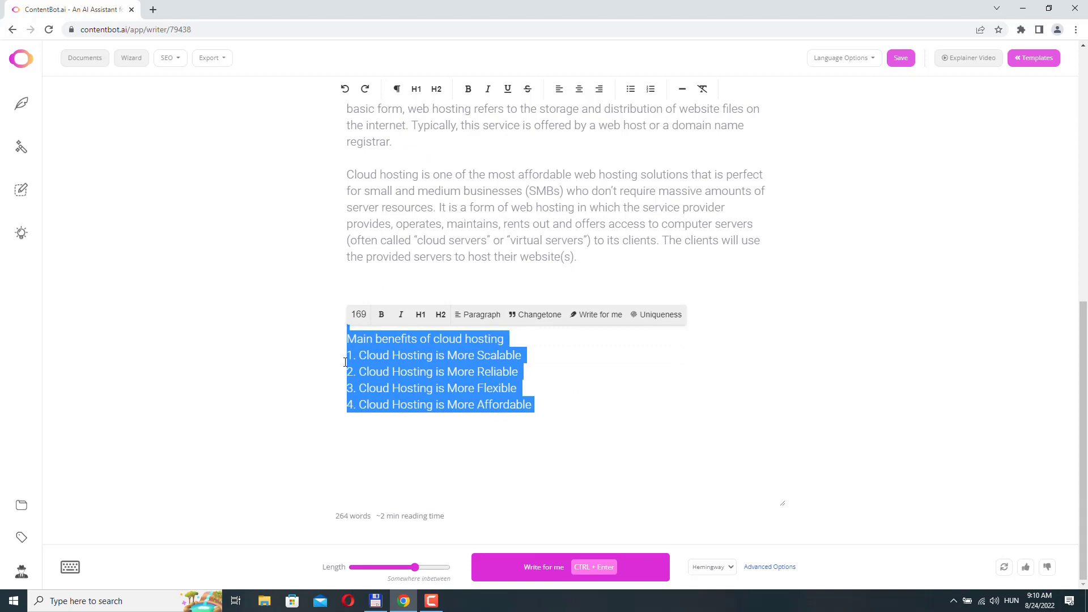
key("BackSpace")
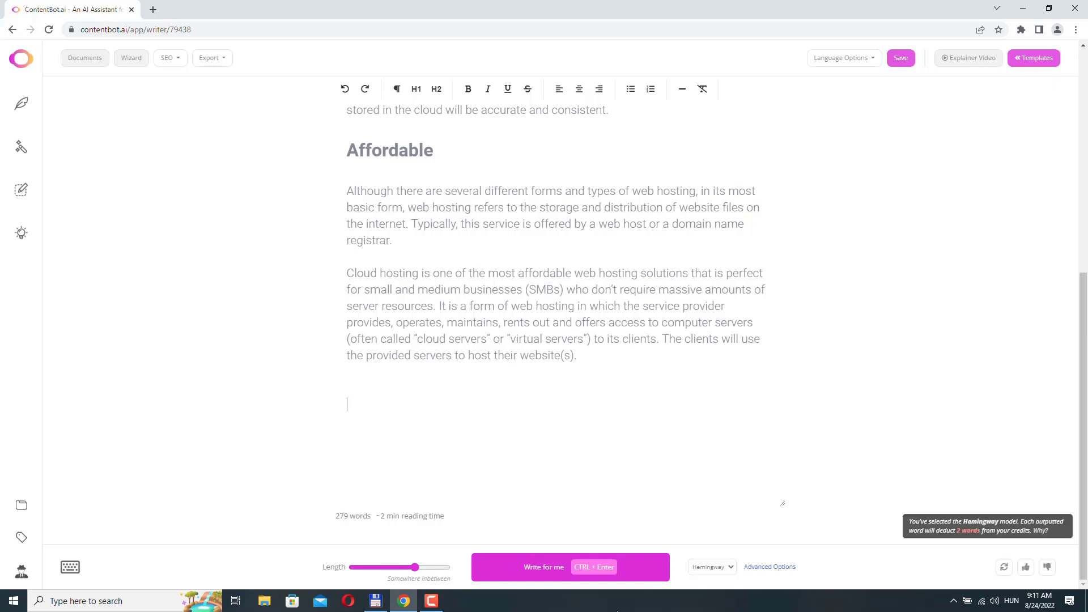
- Generate a concluding paragraph at the end of the article from the example command "/conclusion [#topic]"
left_click(71, 567)
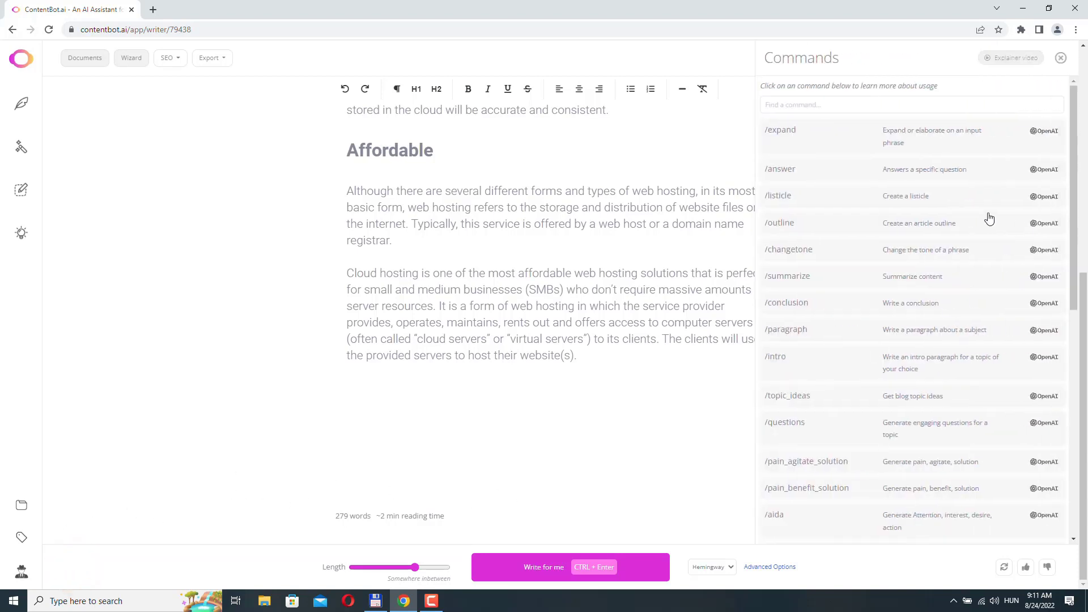
left_click(902, 304)
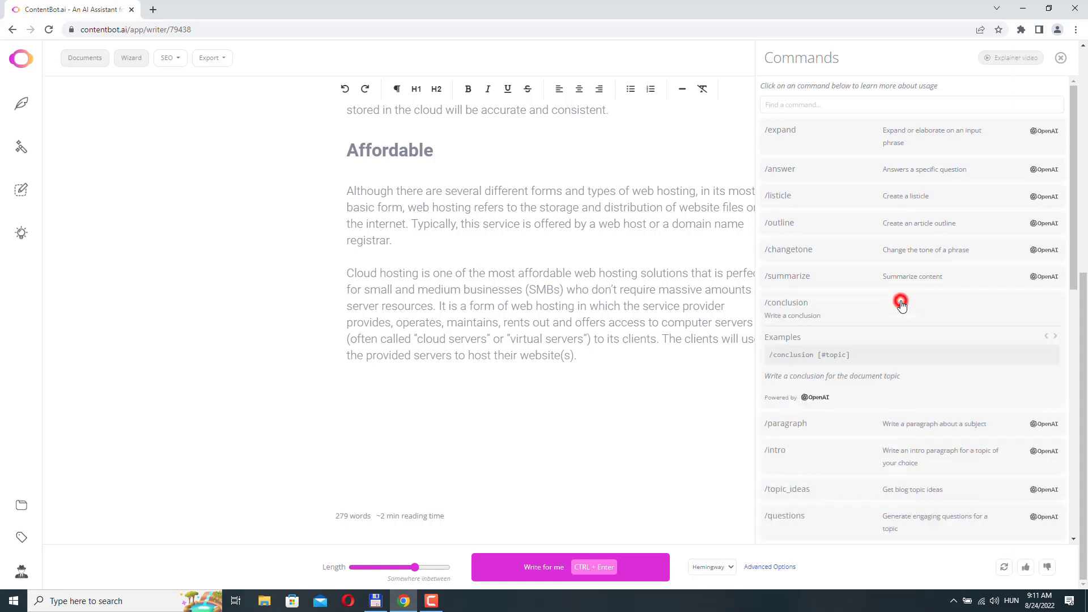
left_click(856, 357)
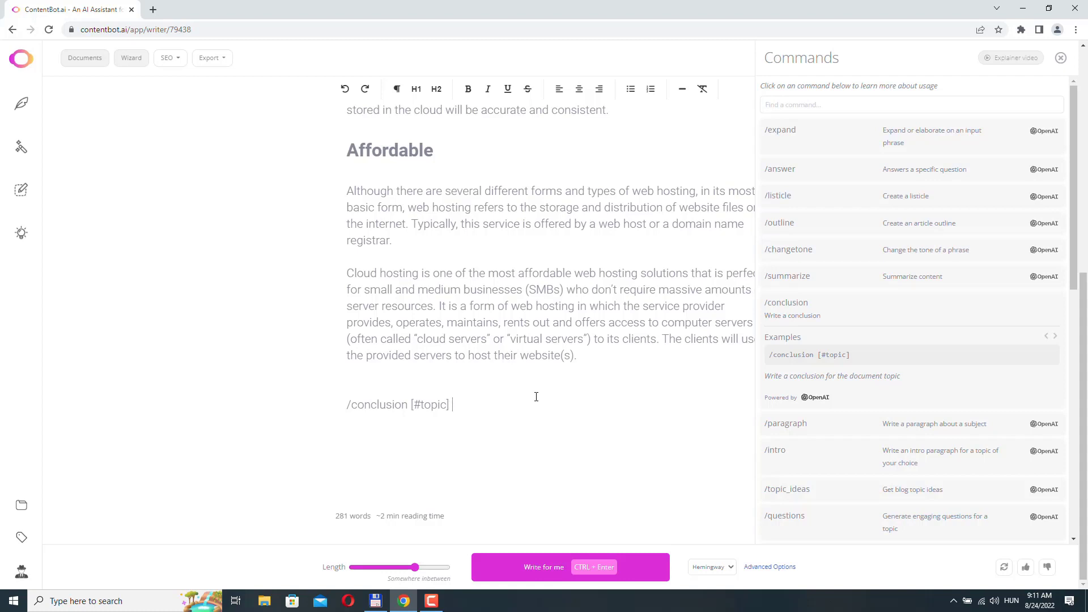
key("ctrl+Return")
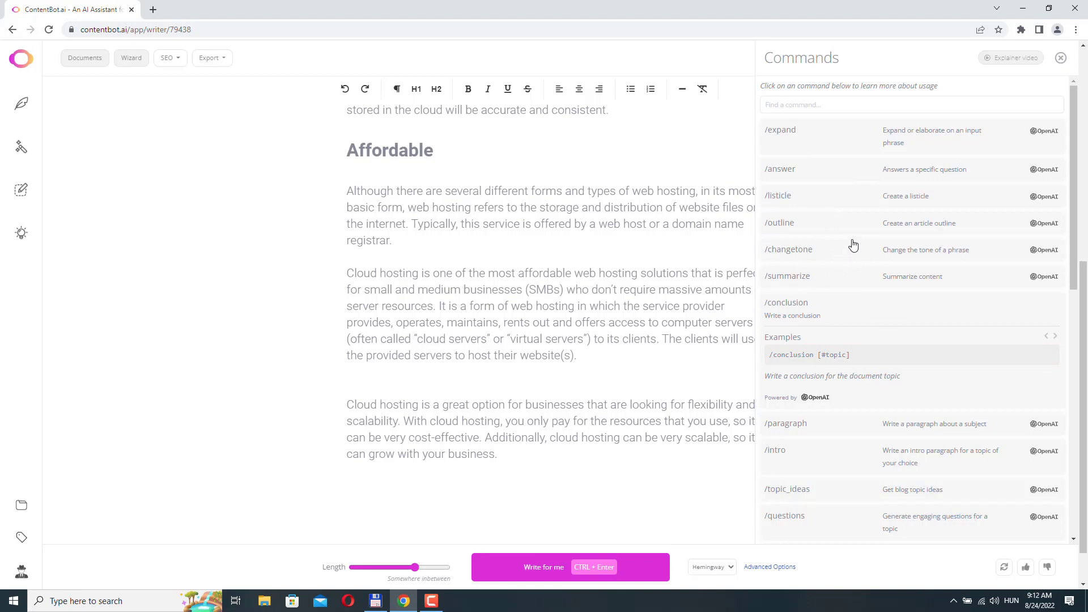
- Look through the full list of available AI commands, from /expand to /remove_comments
scroll(850, 247, "down", 5)
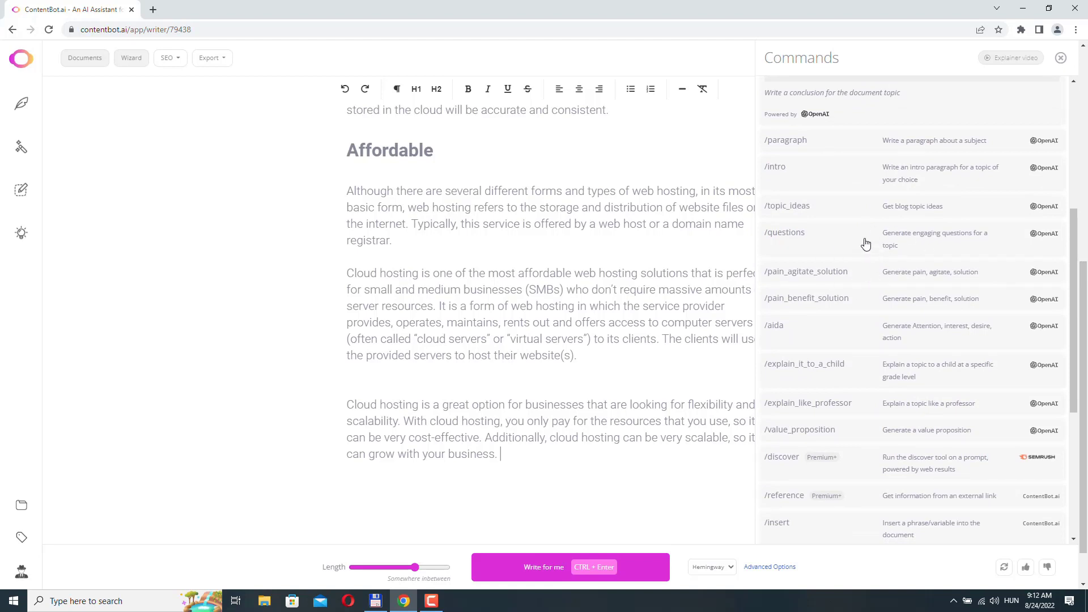
scroll(866, 243, "down", 2)
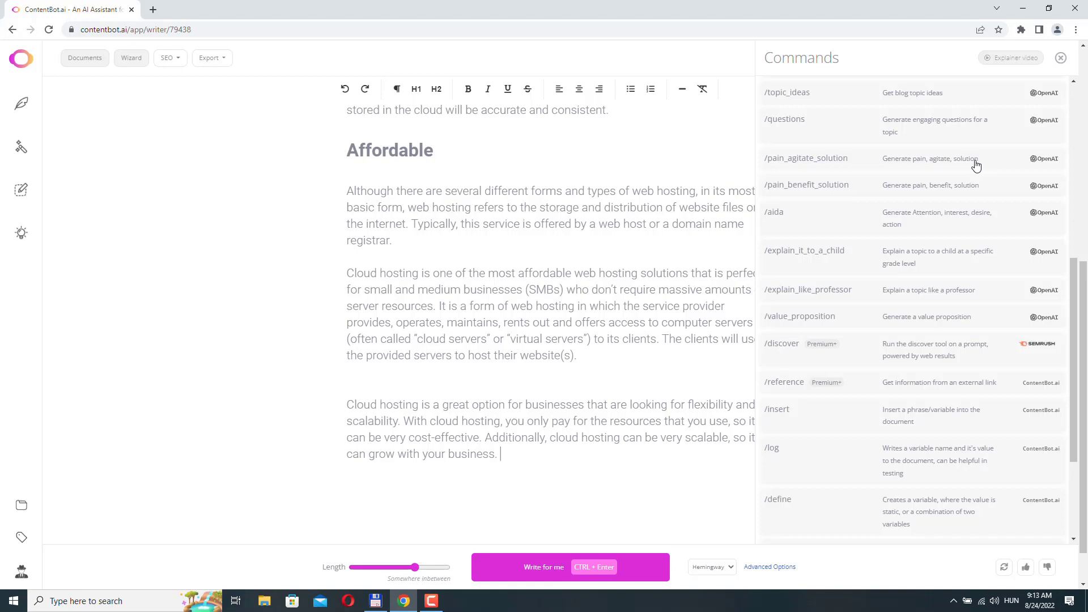
scroll(903, 142, "down", 2)
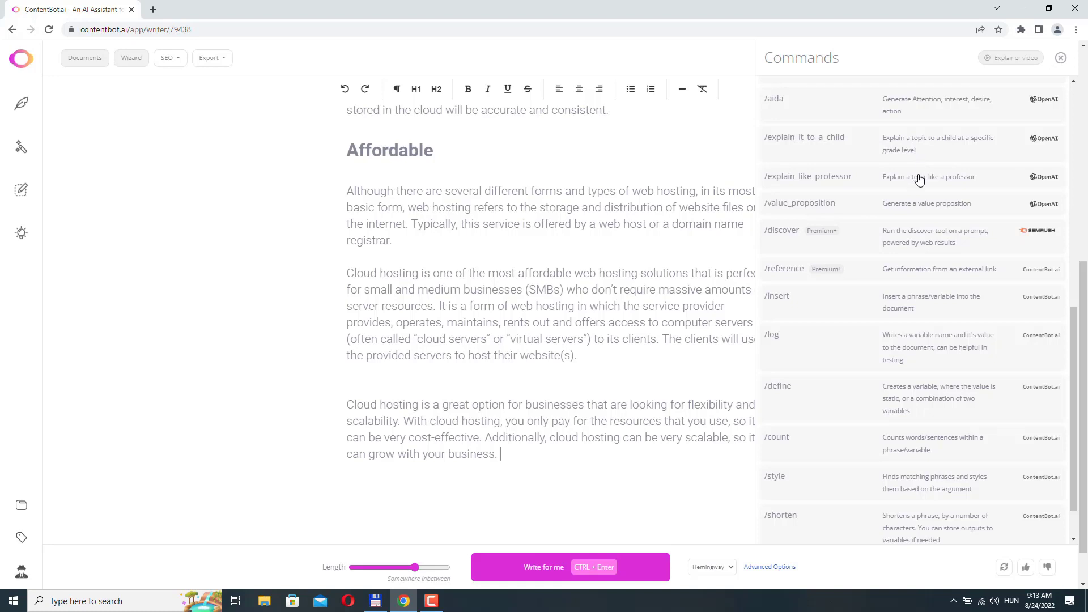
scroll(919, 180, "down", 1)
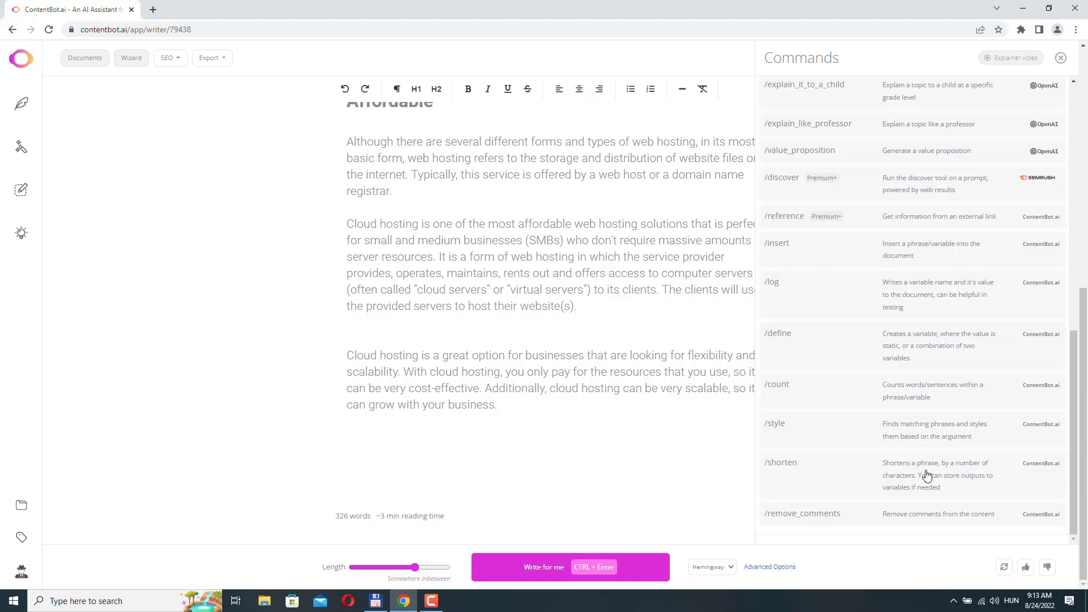
scroll(927, 477, "up", 10)
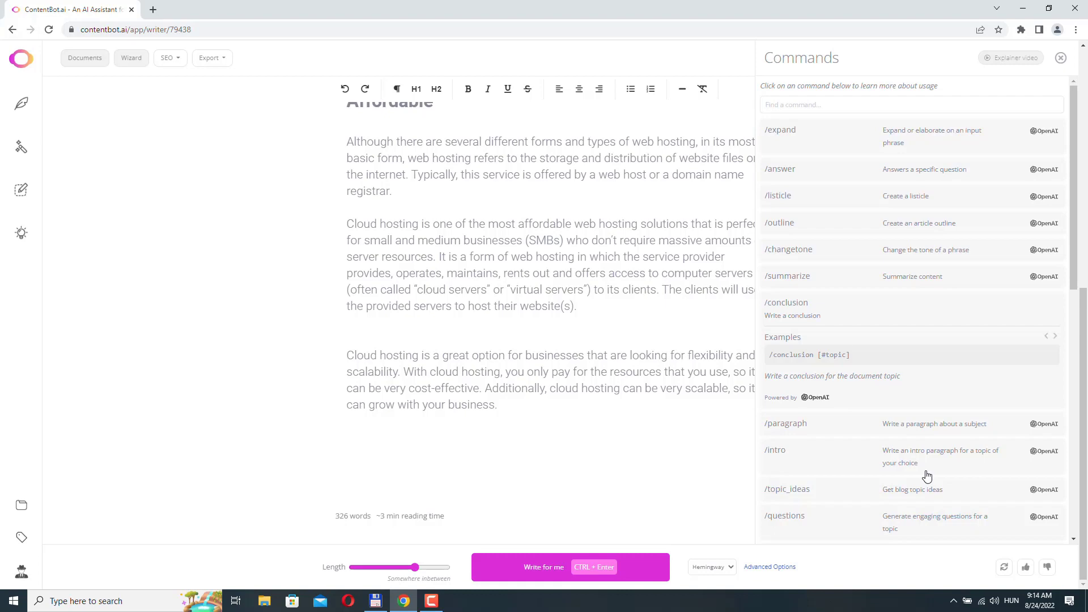
- Hide the command list and review the finished article from its title and intro through the benefit sections to the conclusion
scroll(656, 337, "up", 1)
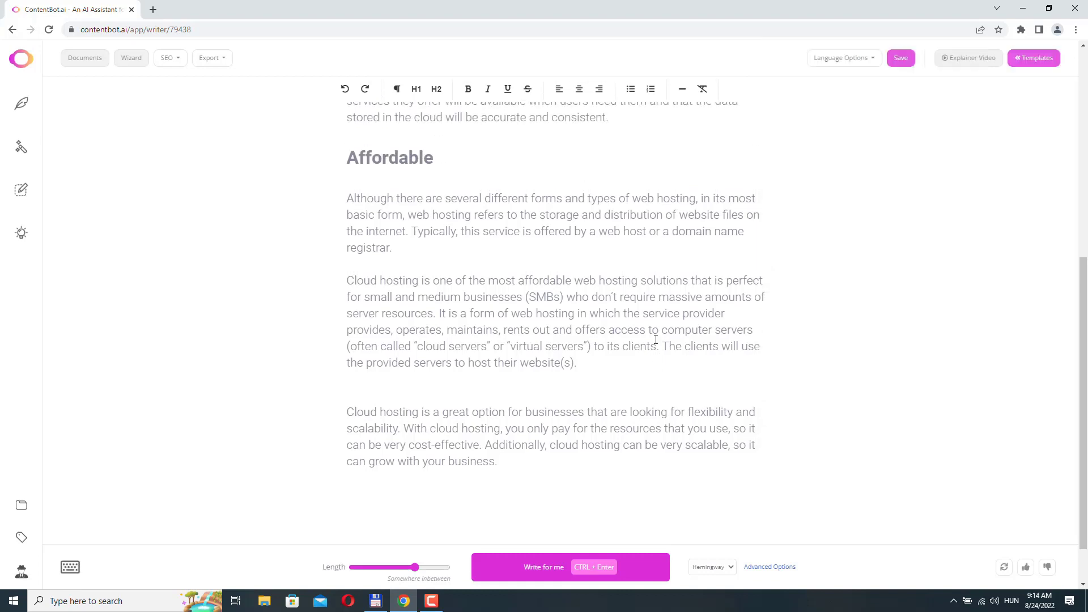
scroll(655, 337, "up", 3)
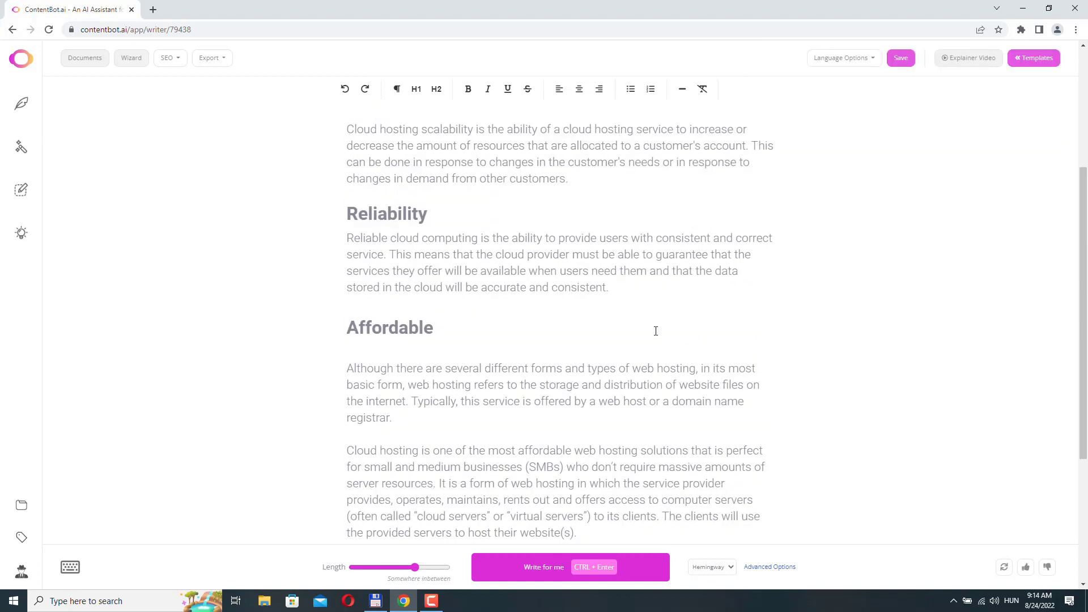
scroll(656, 331, "up", 4)
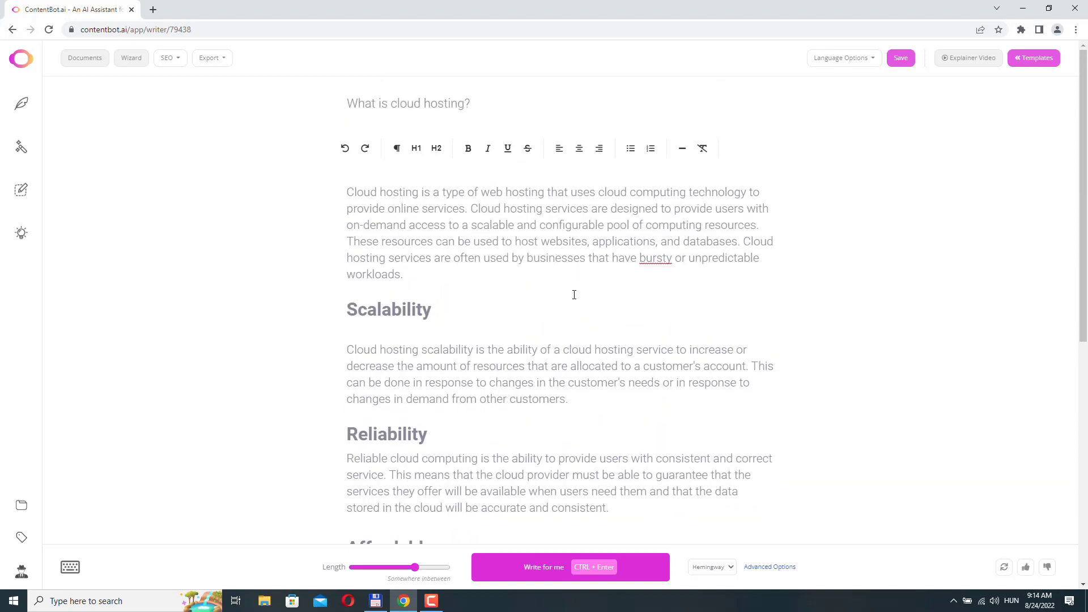
scroll(471, 209, "down", 2)
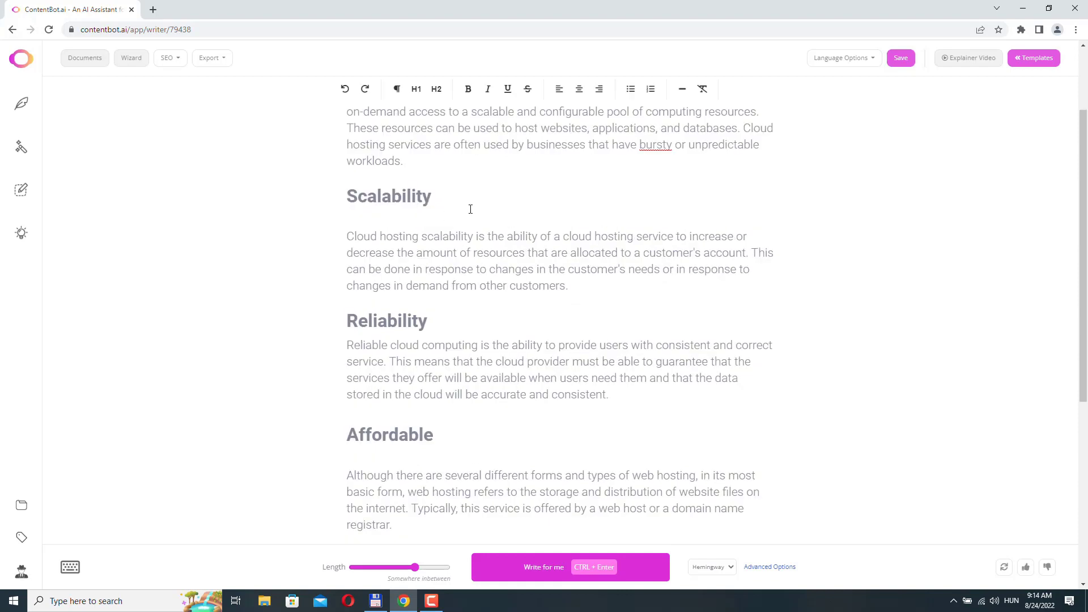
scroll(511, 226, "down", 2)
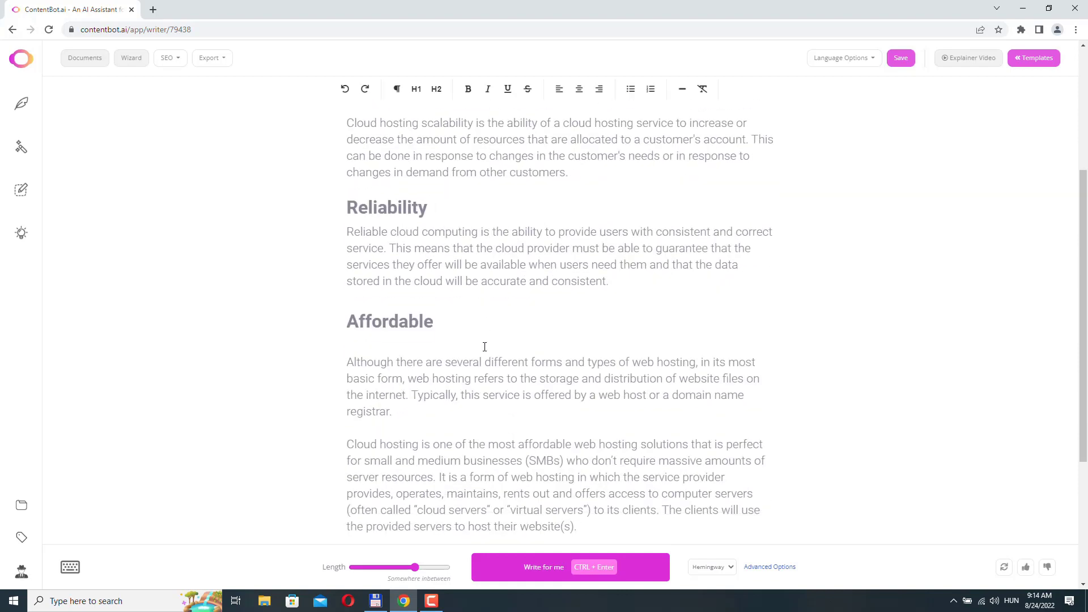
scroll(479, 352, "down", 2)
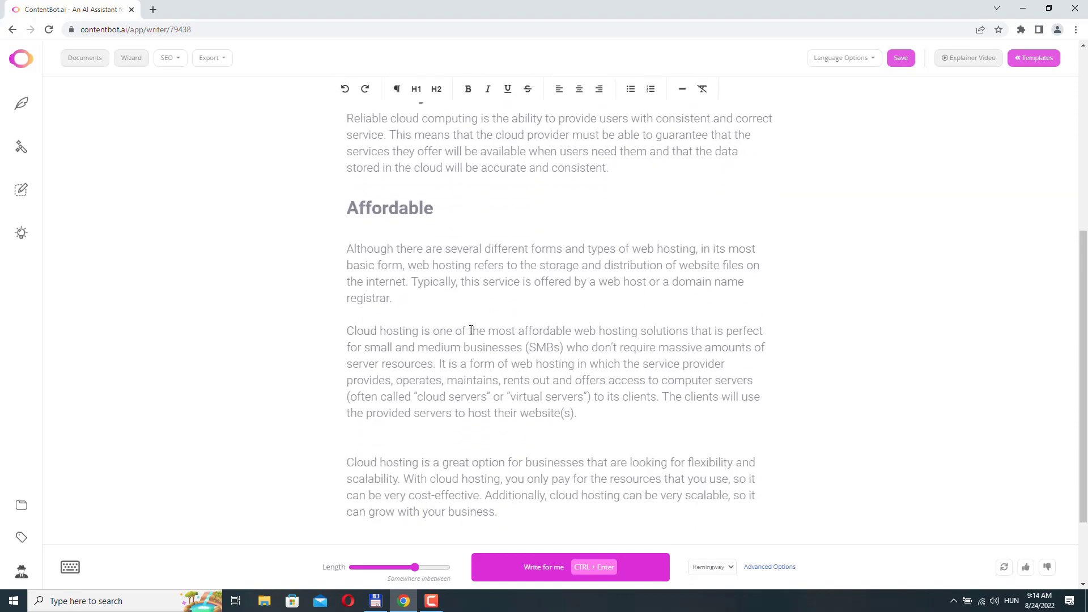